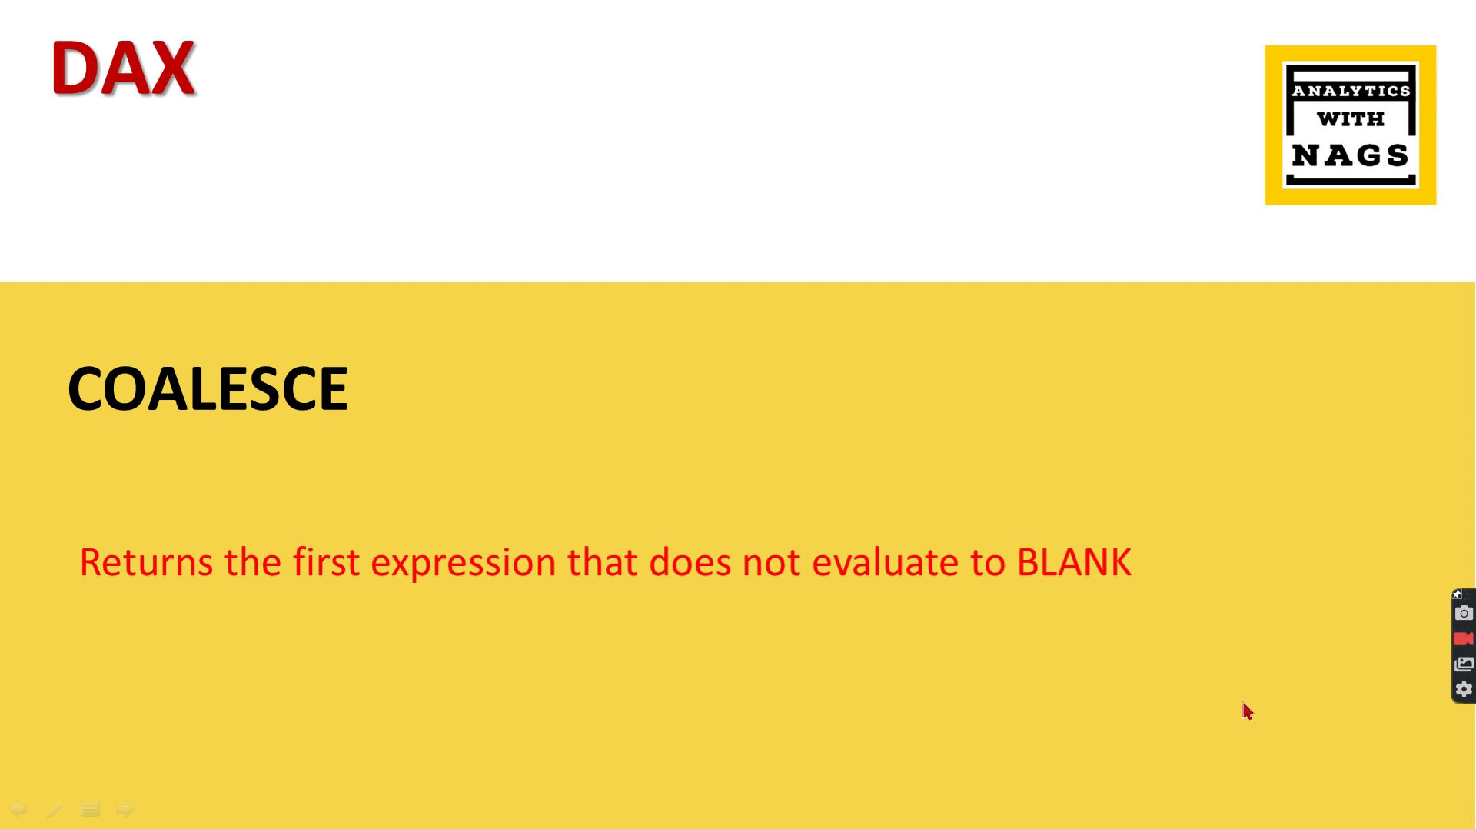
# Step: Switch from the slide show to the V19 Tooltip report in Power BI Desktop and select the Quantity card on Page 2
pyautogui.click(1152, 692)
pyautogui.click(1152, 692)
pyautogui.click(882, 807)
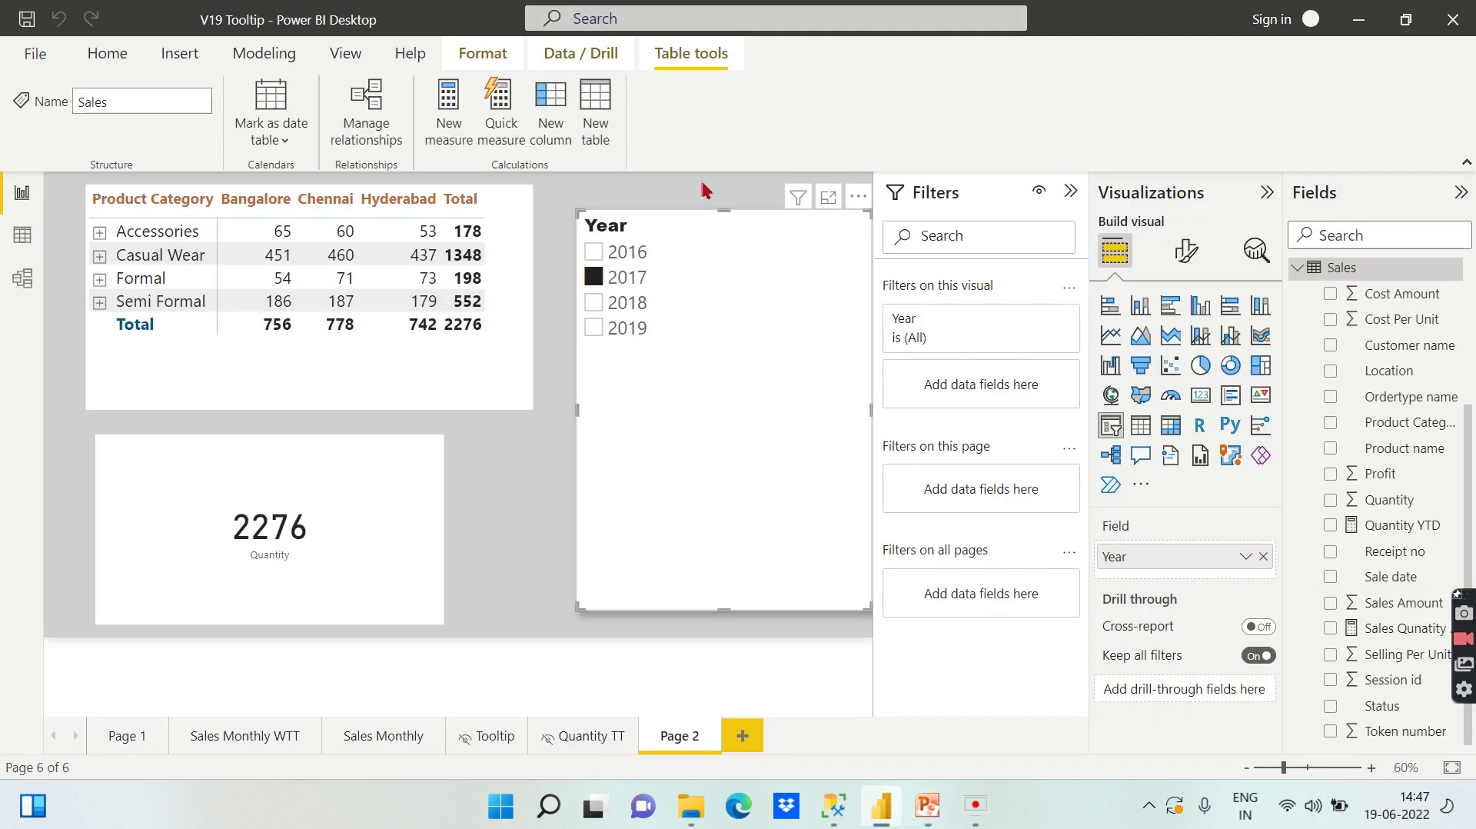
pyautogui.click(504, 510)
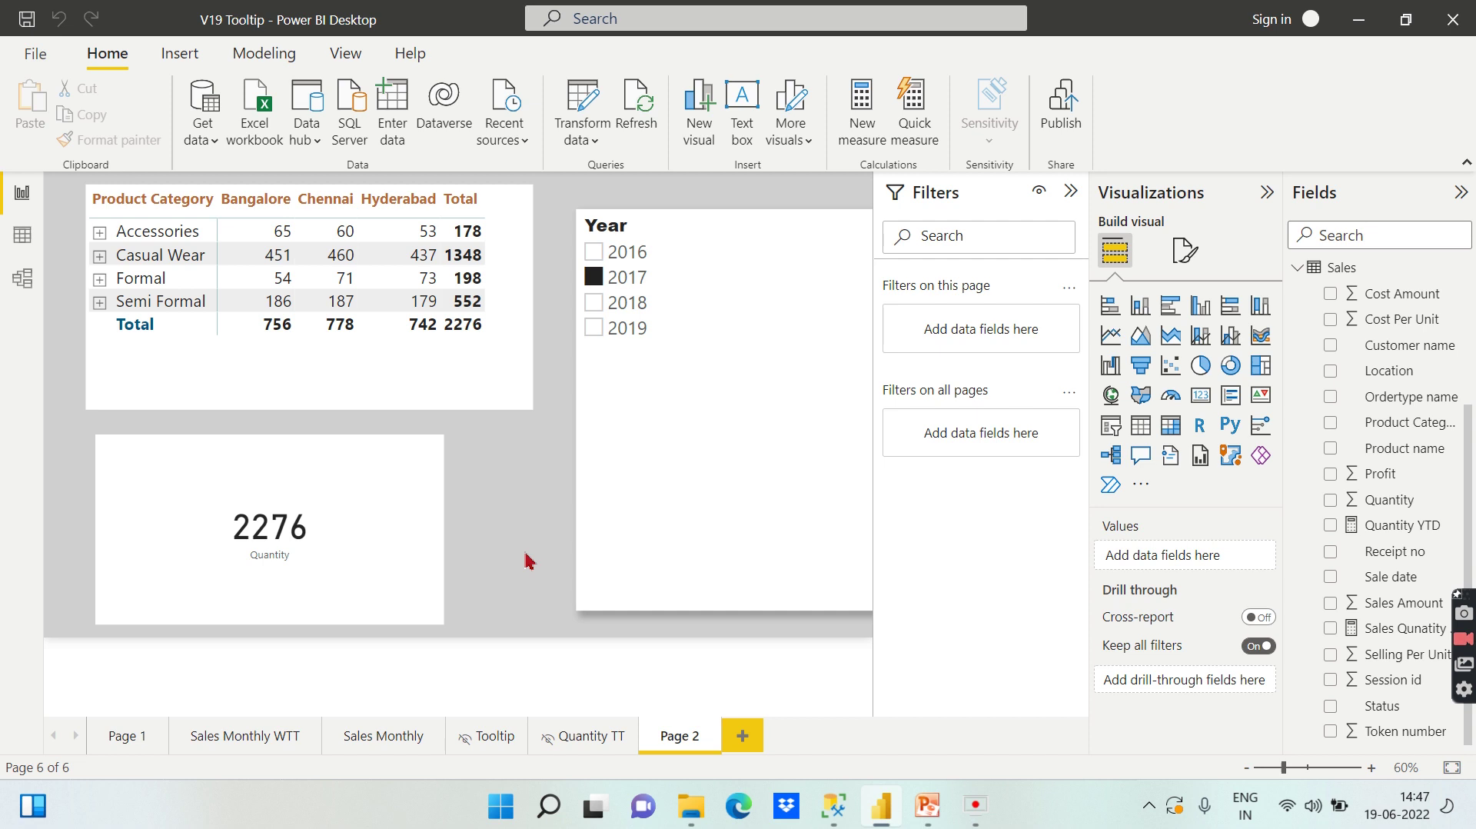
pyautogui.click(397, 531)
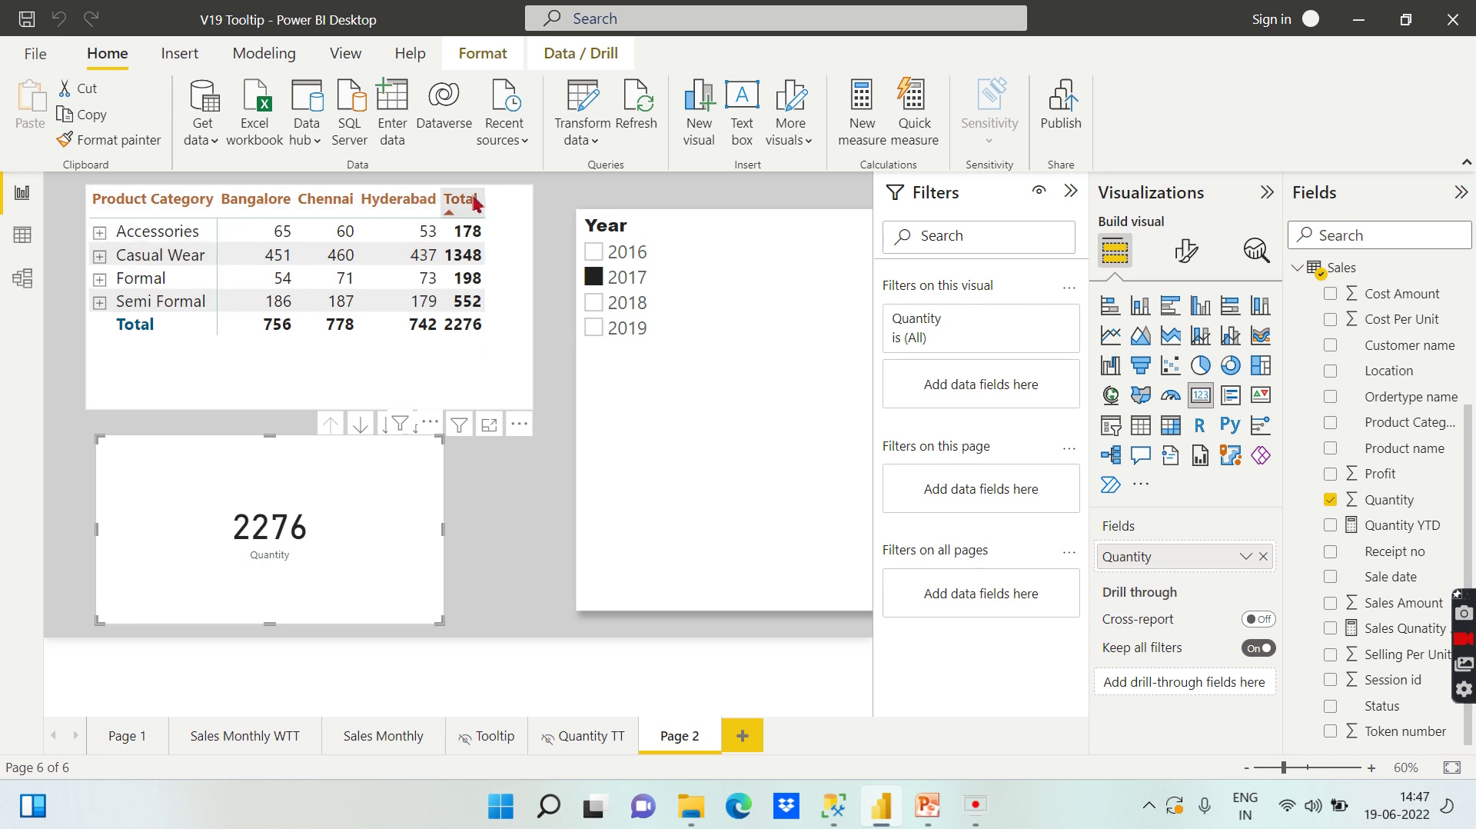
# Step: Check the quantities for 2019 and 2018 using the Year slicer, and expand Semi Formal in the matrix
pyautogui.click(624, 303)
pyautogui.click(614, 330)
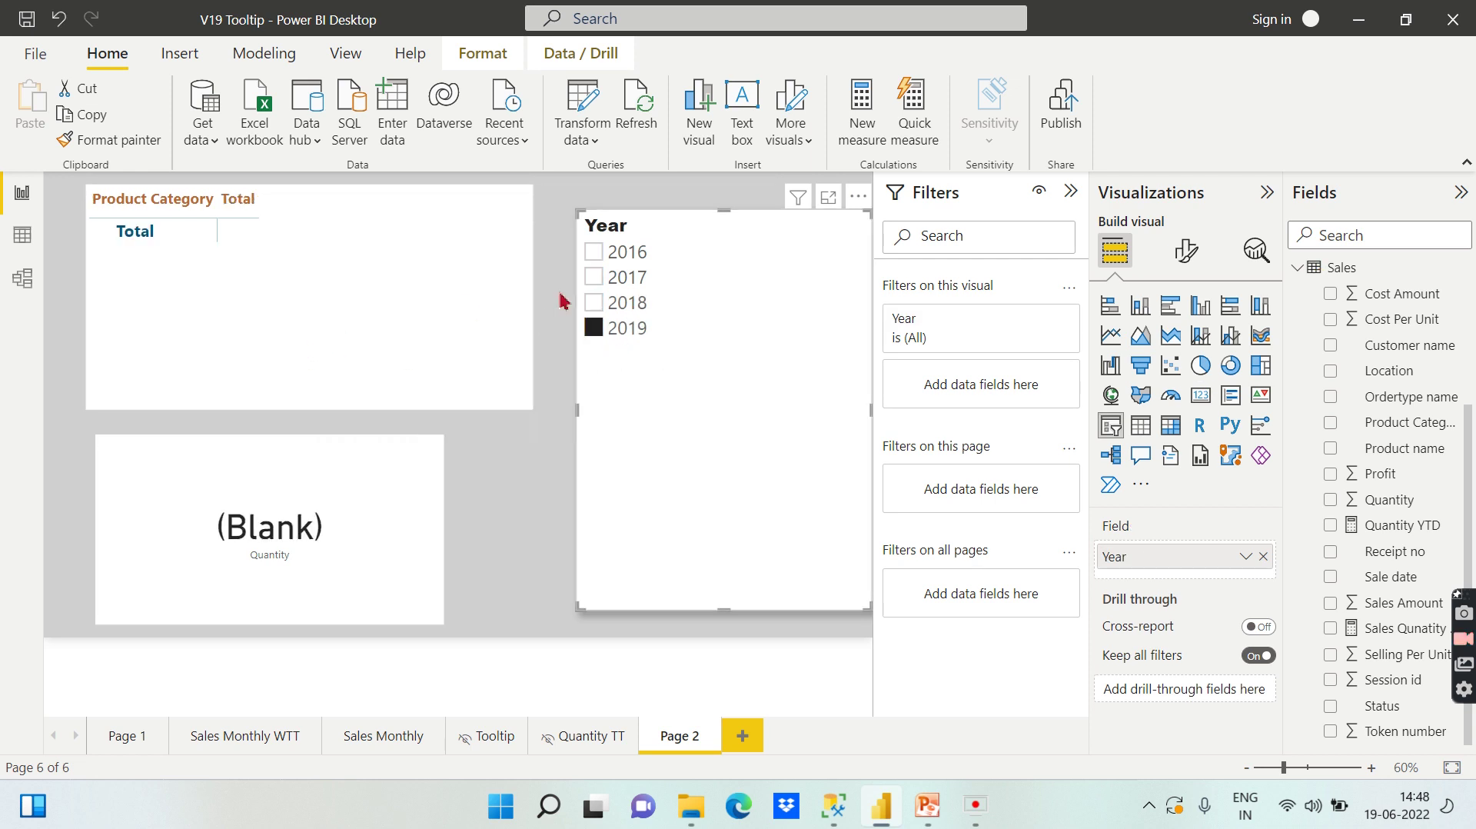
pyautogui.click(615, 305)
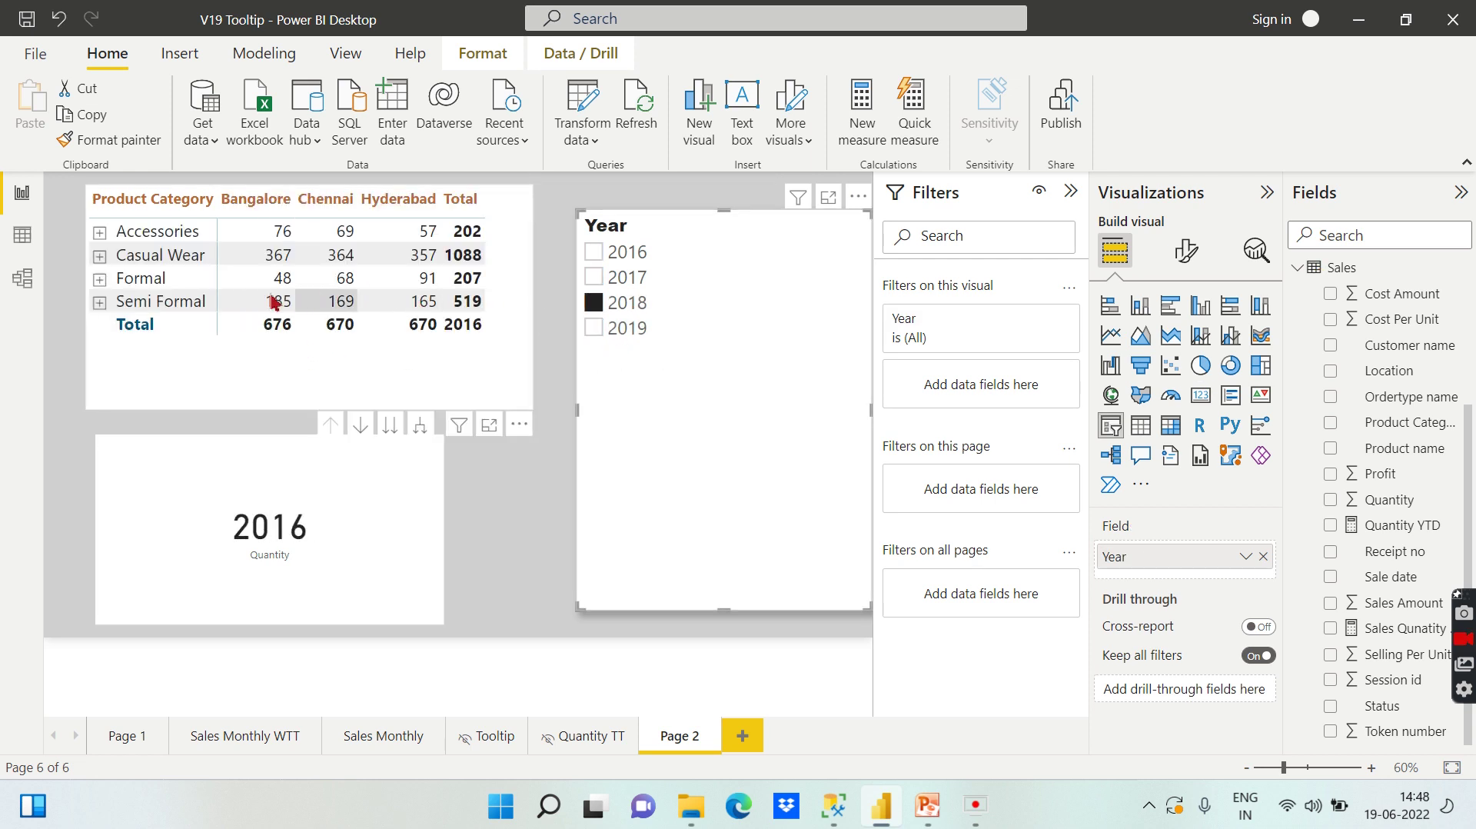
pyautogui.click(99, 302)
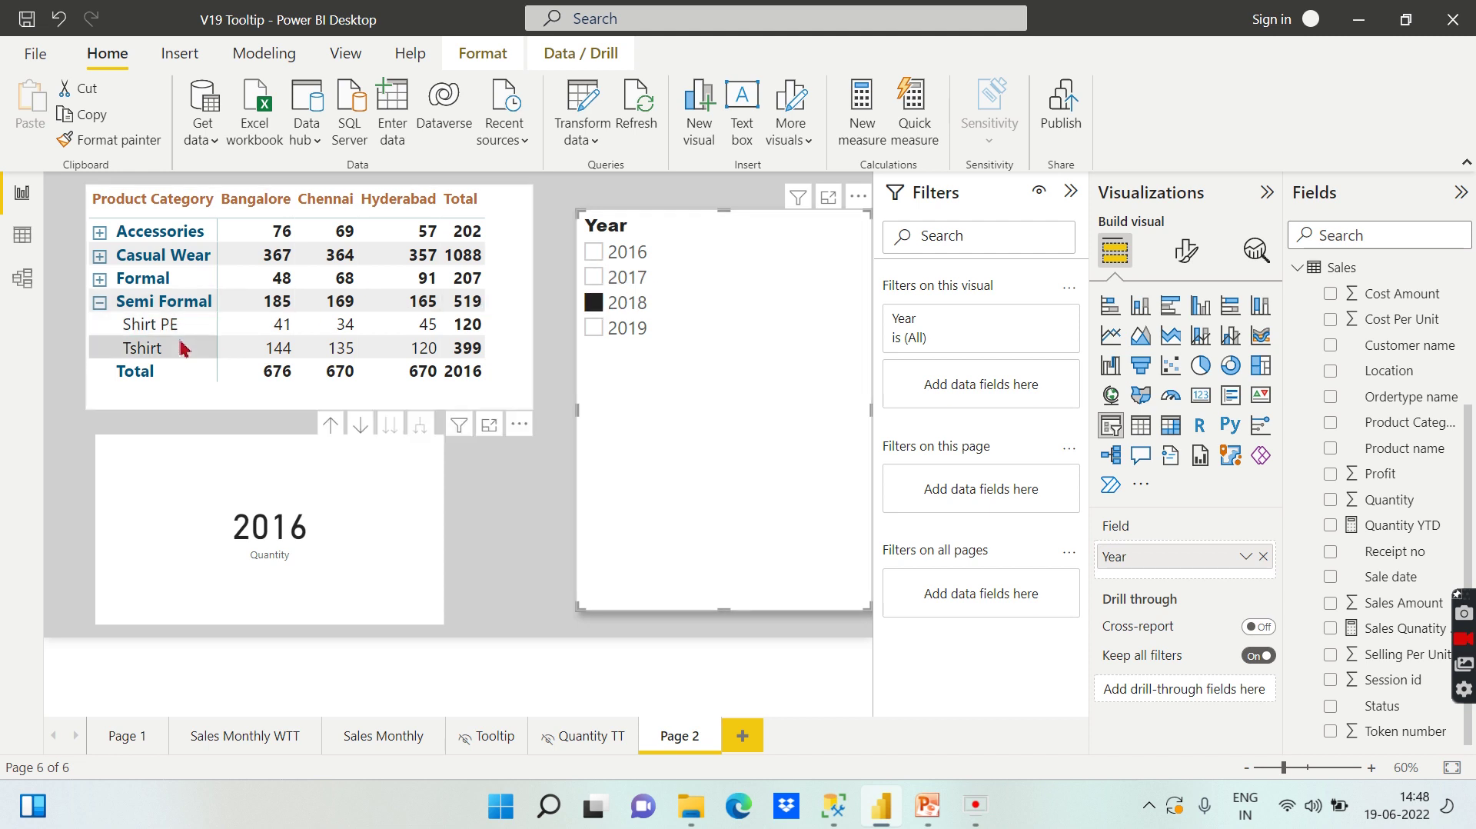
# Step: Filter the page to 2016, and cross-filter the card with Bangalore's Shirt PE cell before clearing that selection
pyautogui.click(622, 260)
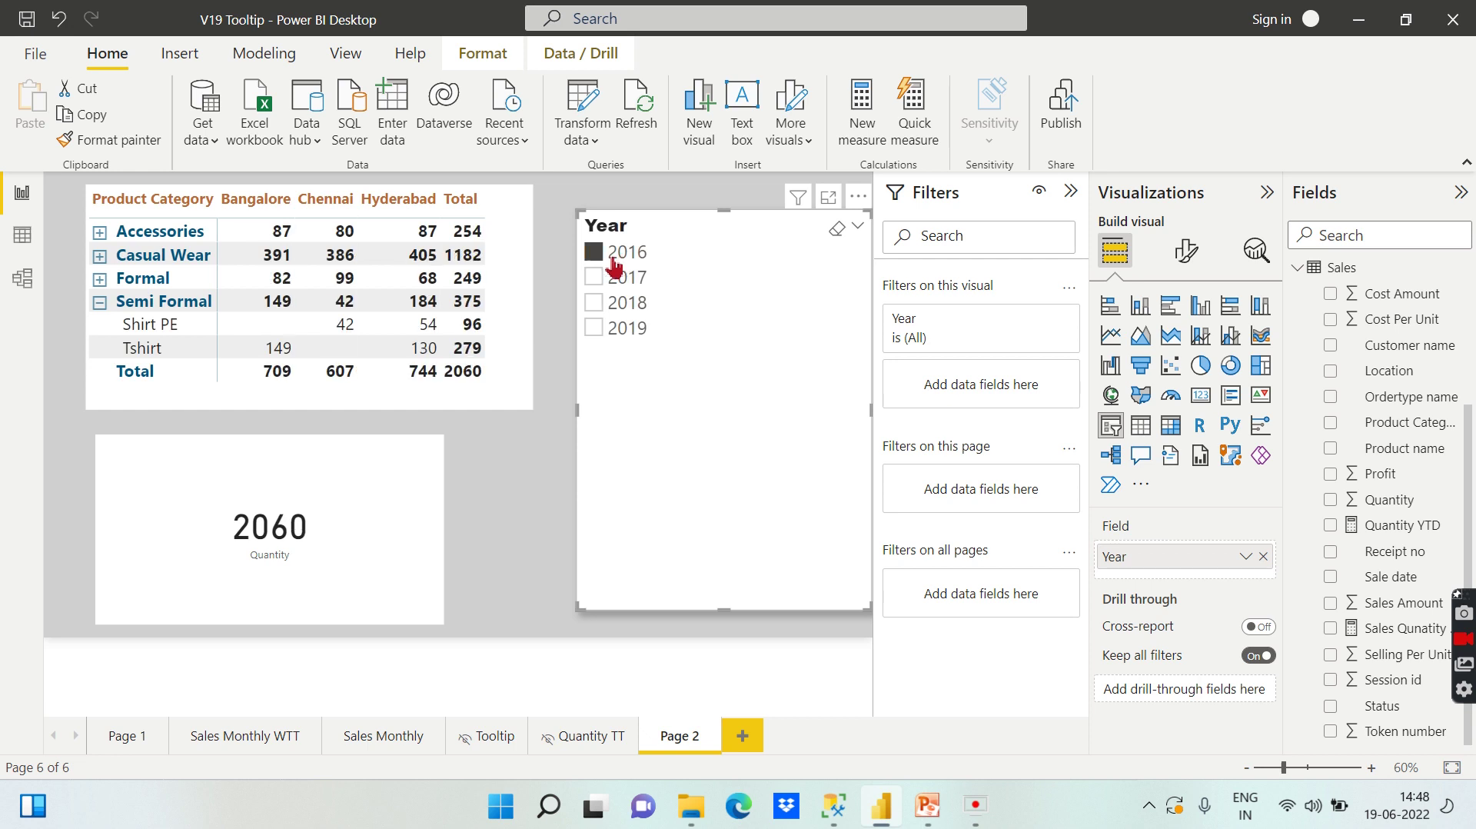
pyautogui.click(275, 336)
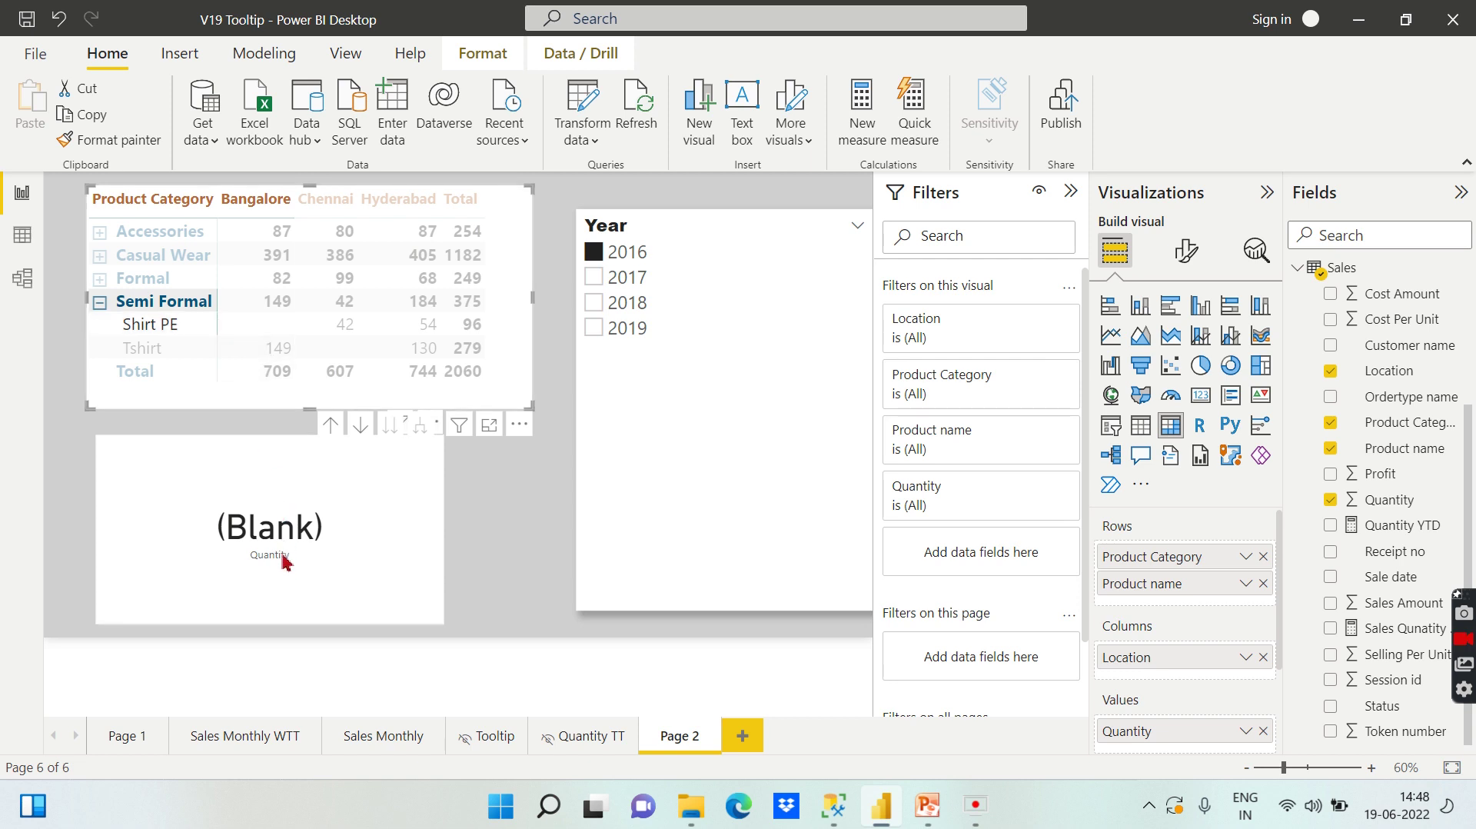
pyautogui.click(276, 327)
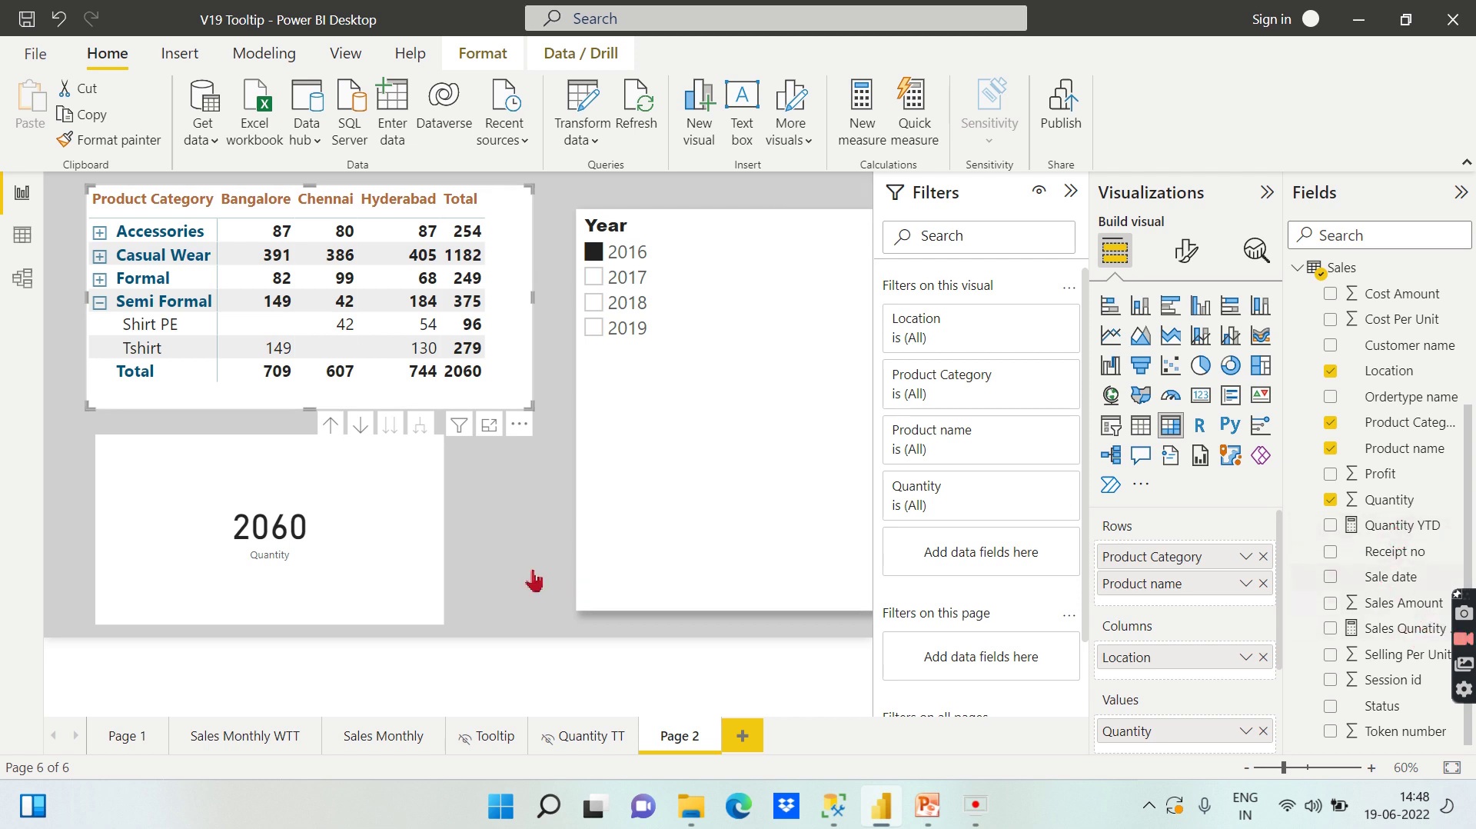
pyautogui.click(371, 538)
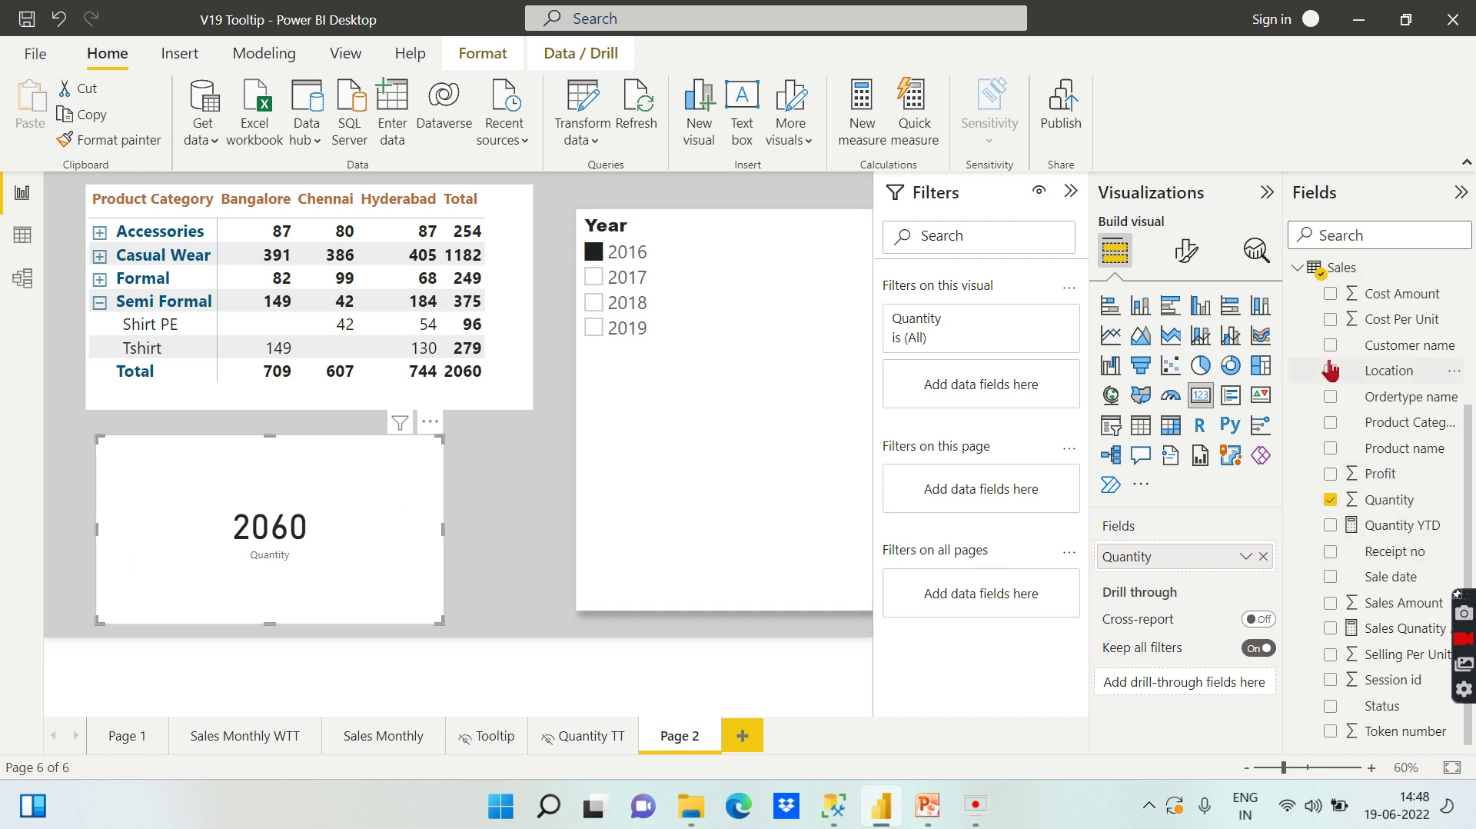
# Step: Create a new measure in the Sales table and name it Qty EgCoal
pyautogui.rightClick(1367, 269)
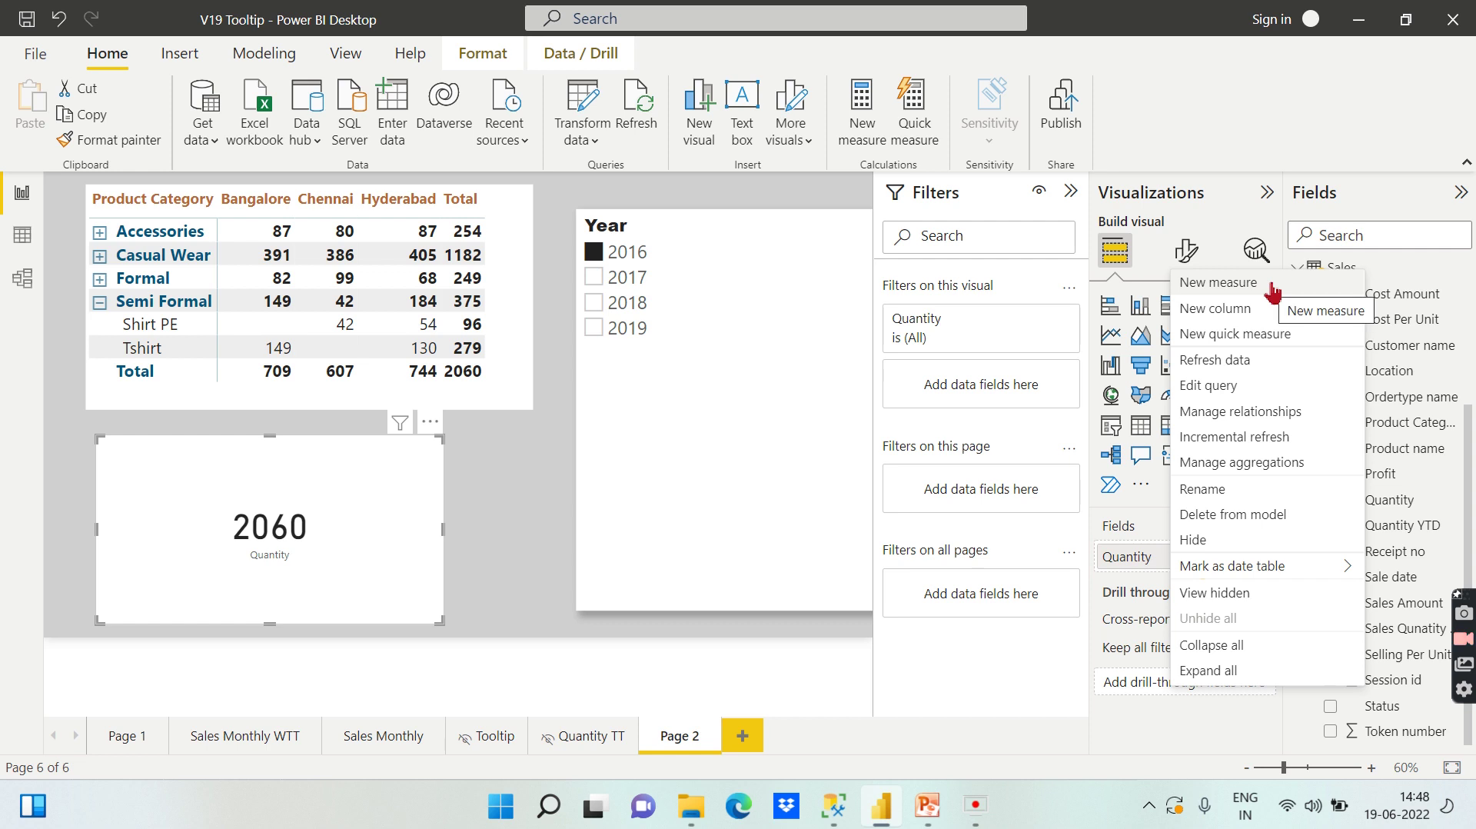
pyautogui.press('Escape')
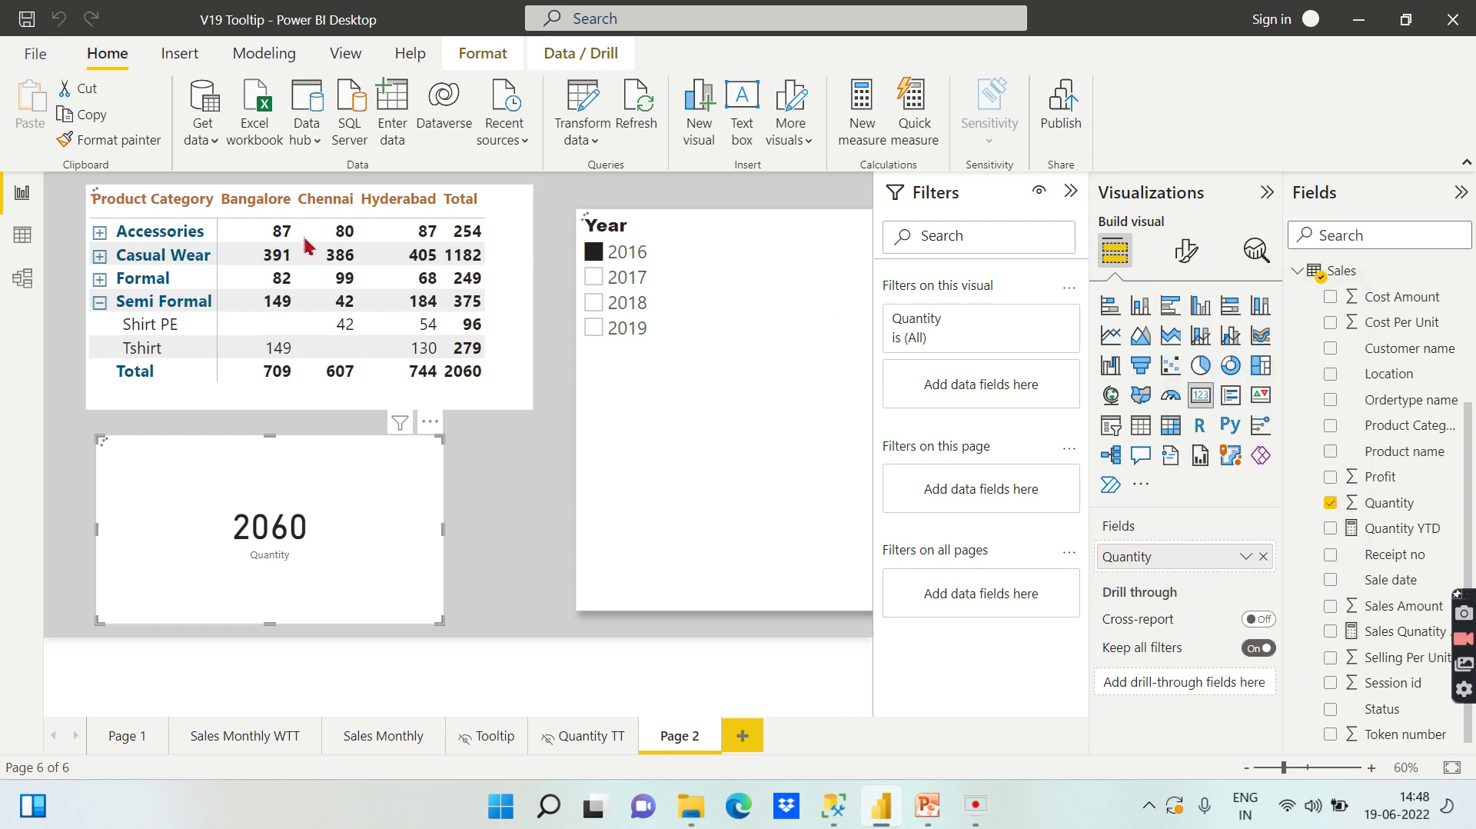
pyautogui.doubleClick(195, 190)
pyautogui.write('Qty Coal =')
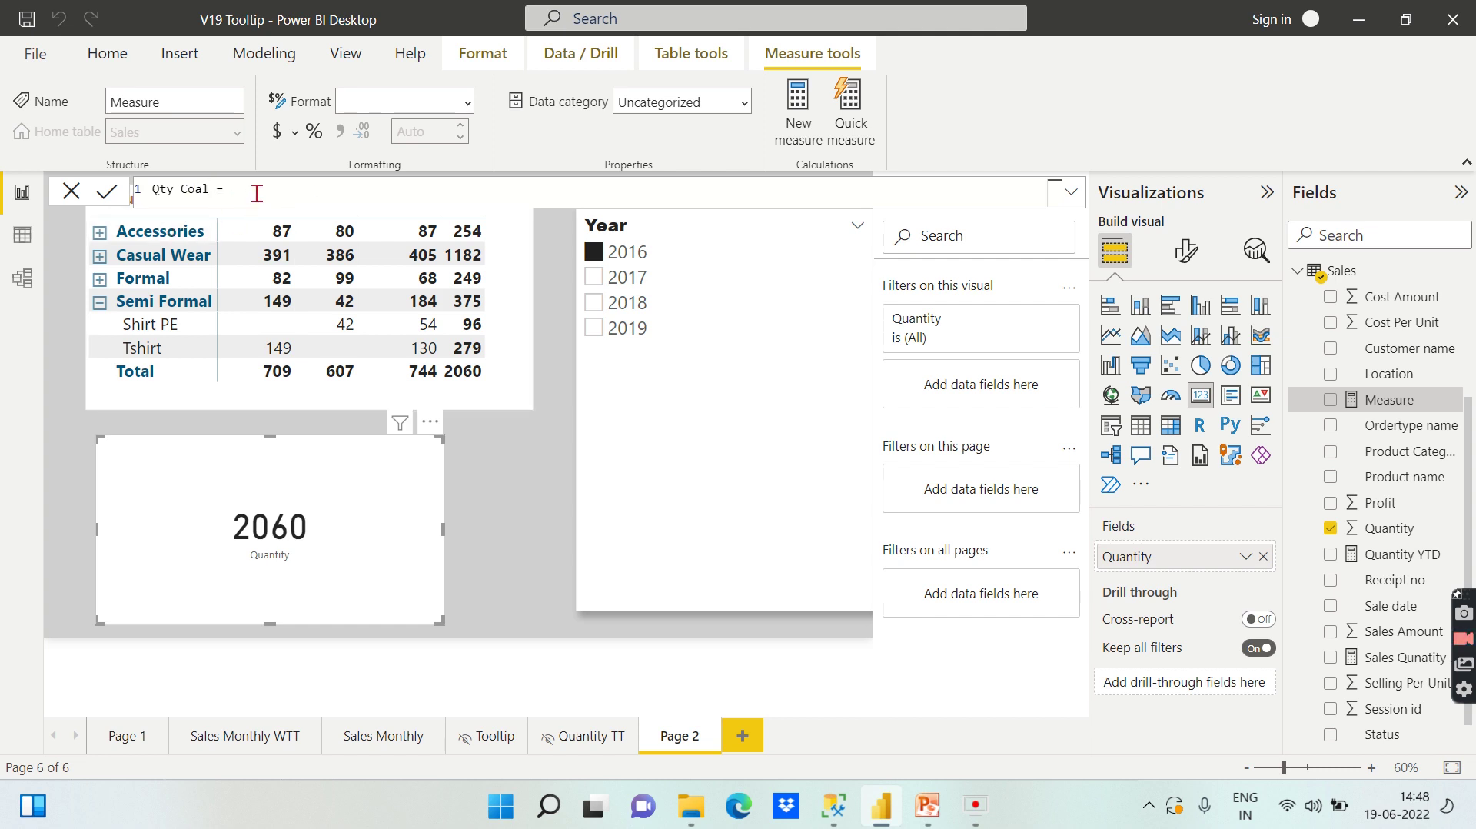
pyautogui.doubleClick(204, 201)
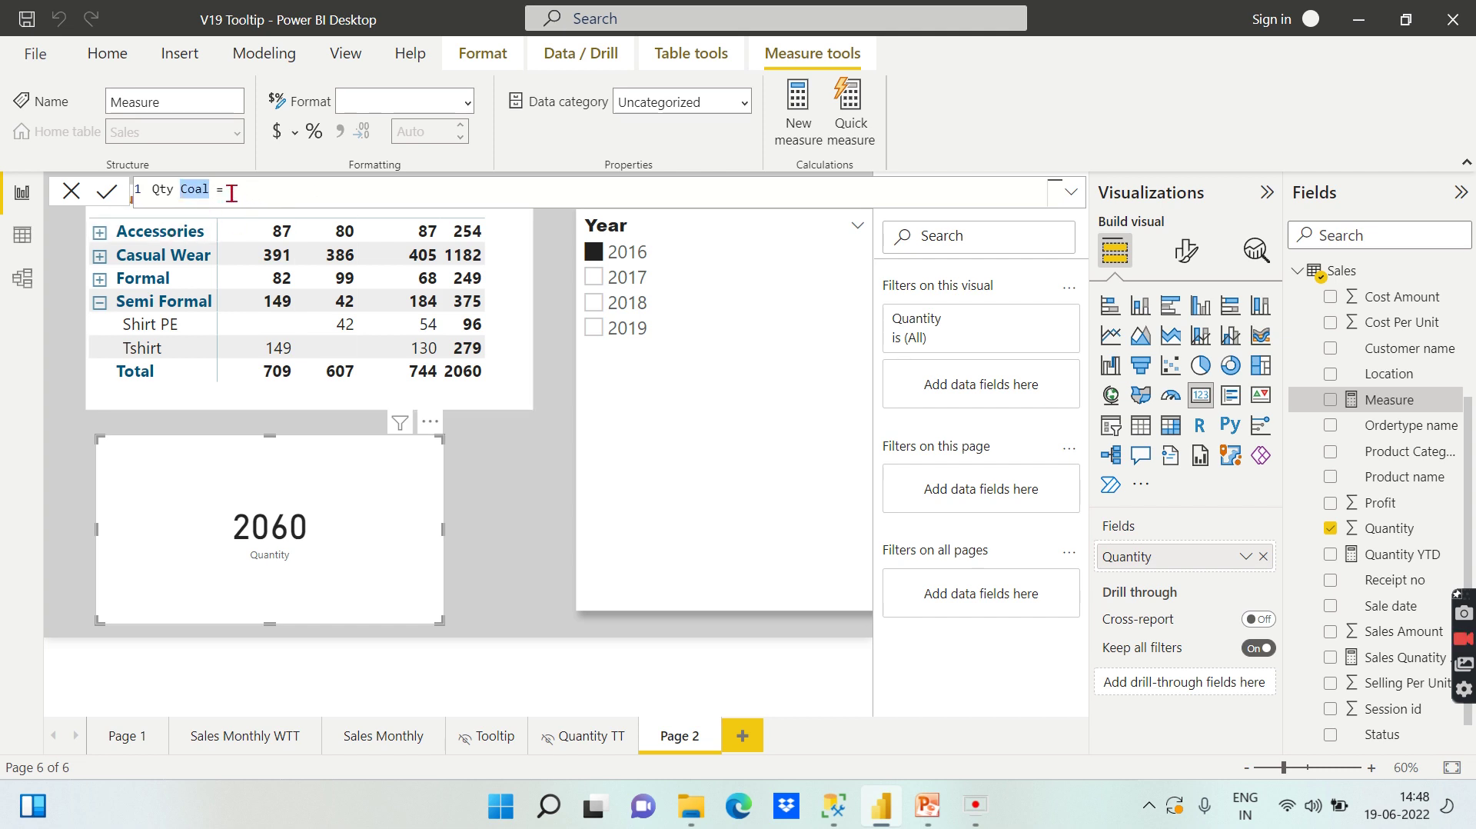
pyautogui.write('EgCoal = ')
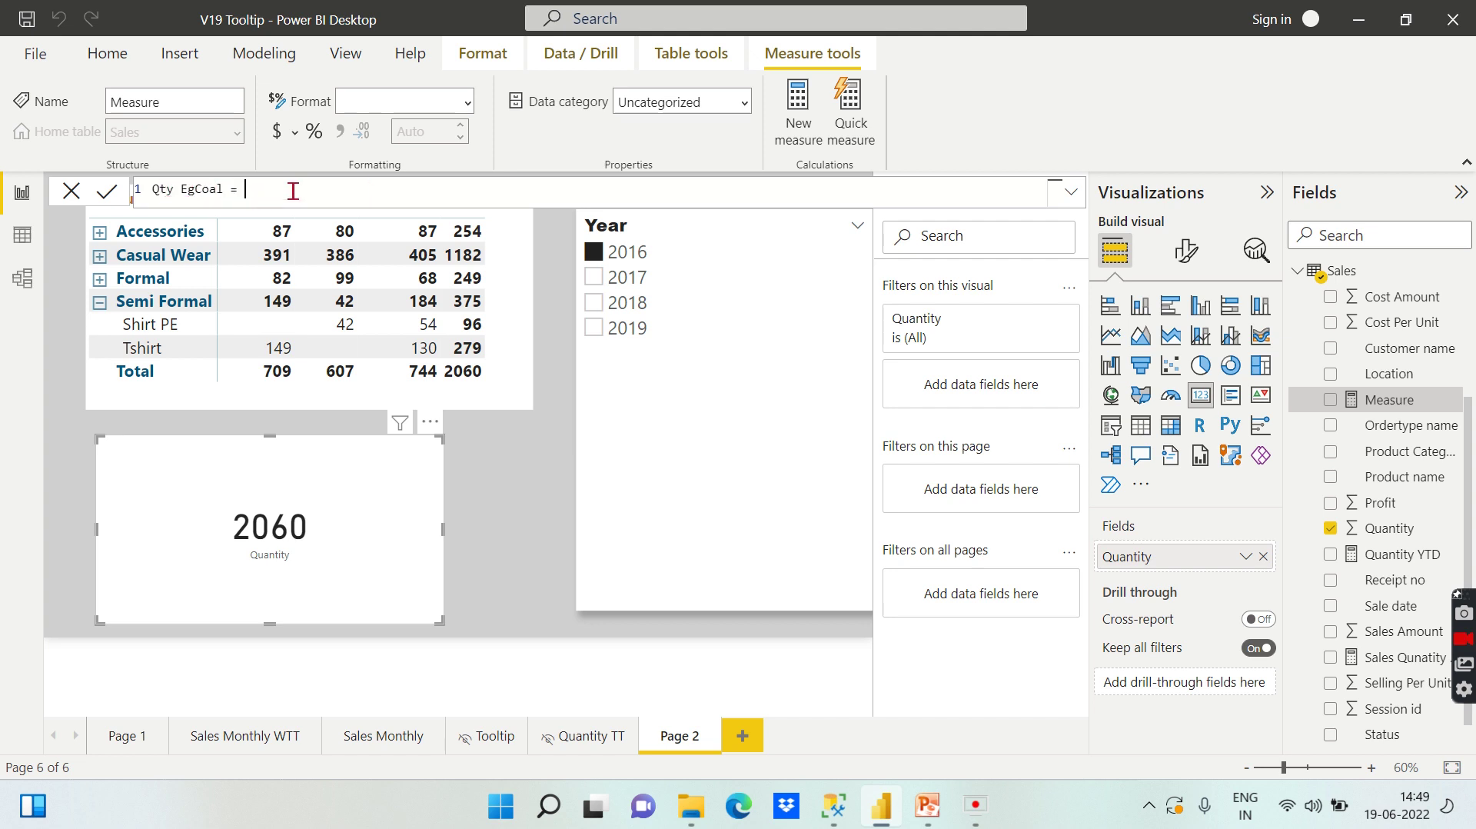
# Step: Define the Qty EgCoal measure as COALESCE( sum(Sales[Quantity]),0) and commit the formula
pyautogui.write('Coal')
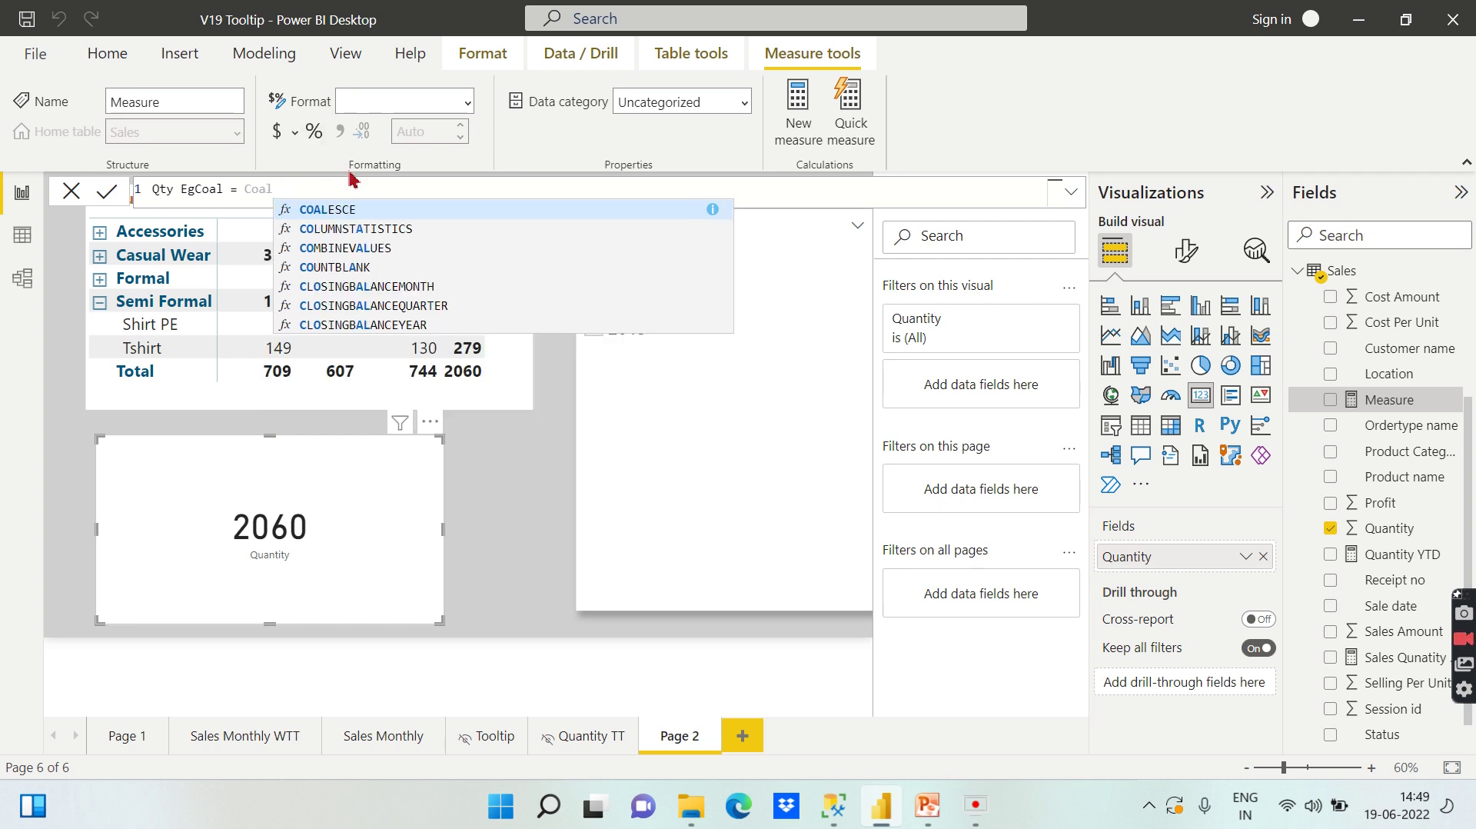
pyautogui.click(352, 214)
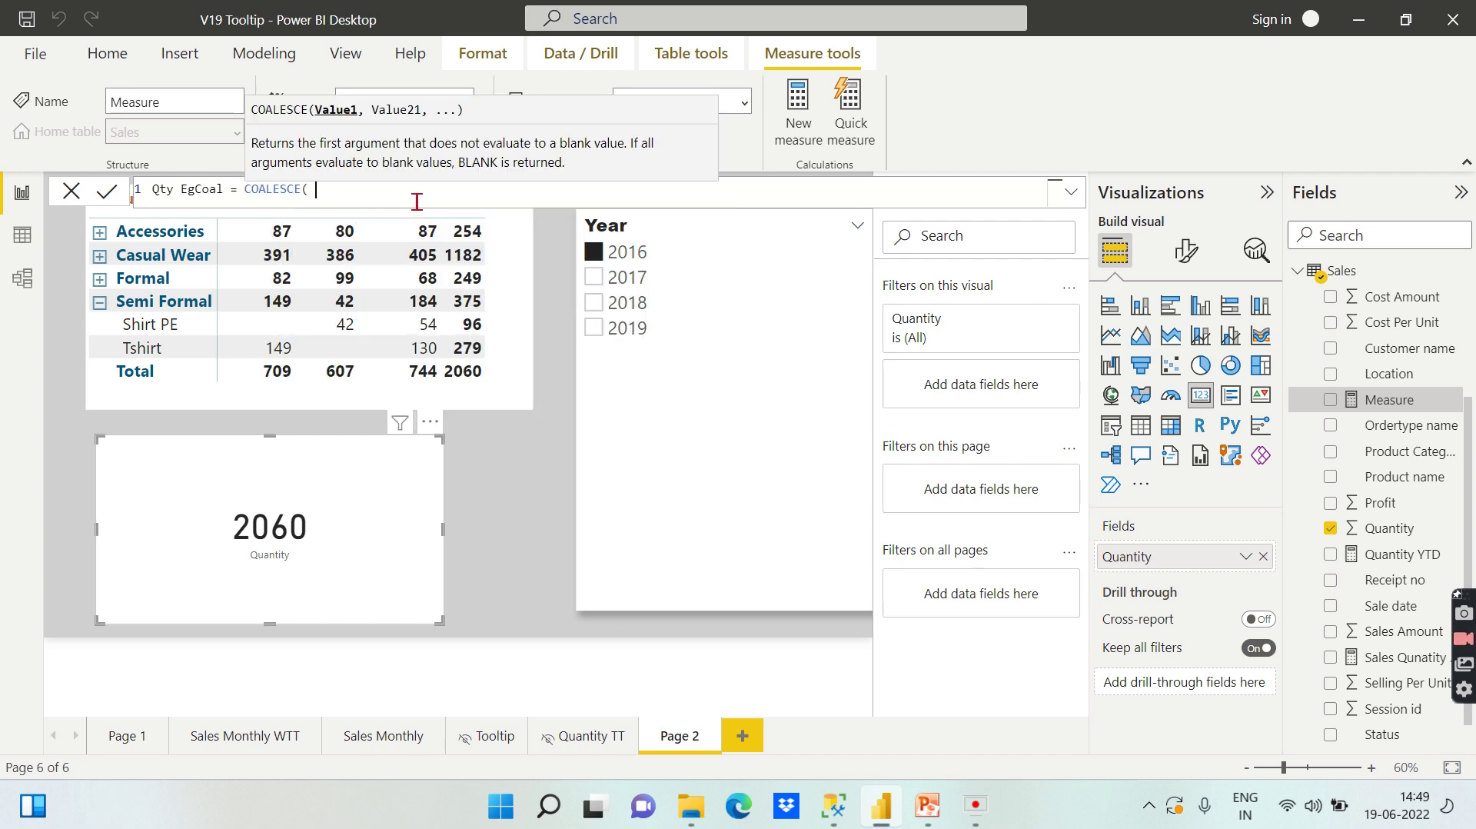
pyautogui.write('sum')
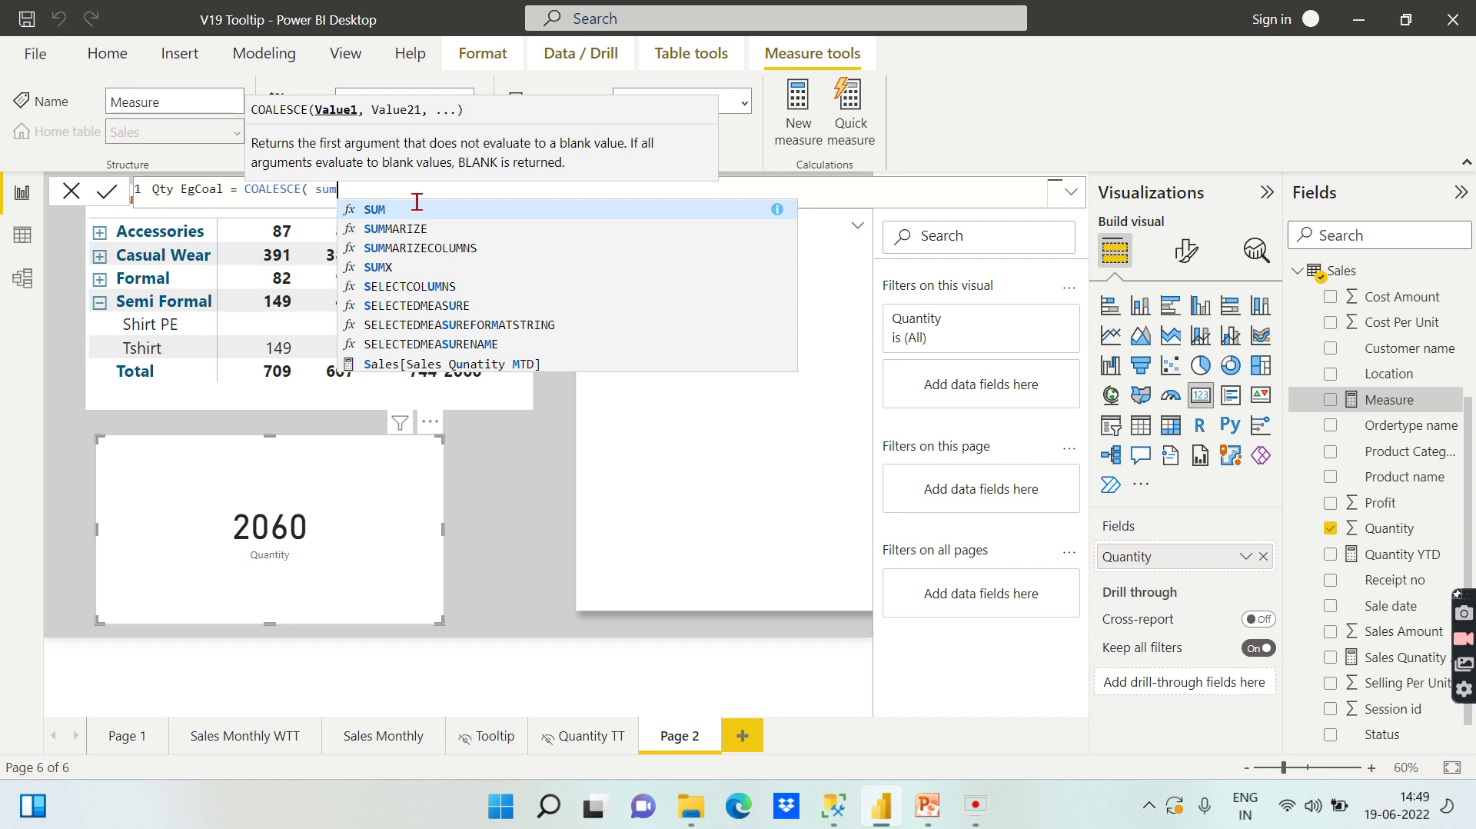
pyautogui.write('(Qu')
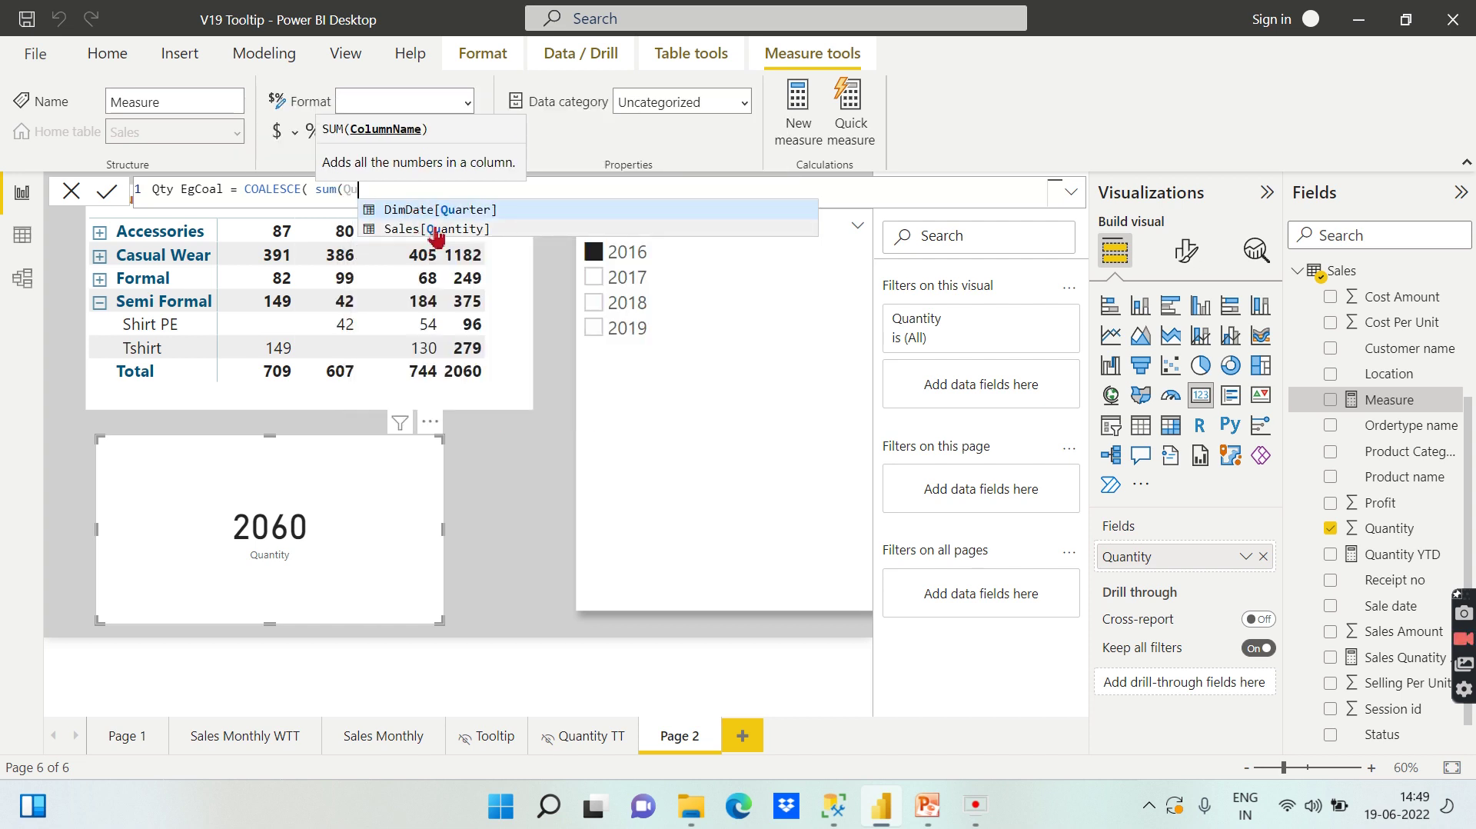
pyautogui.click(438, 229)
pyautogui.write(')')
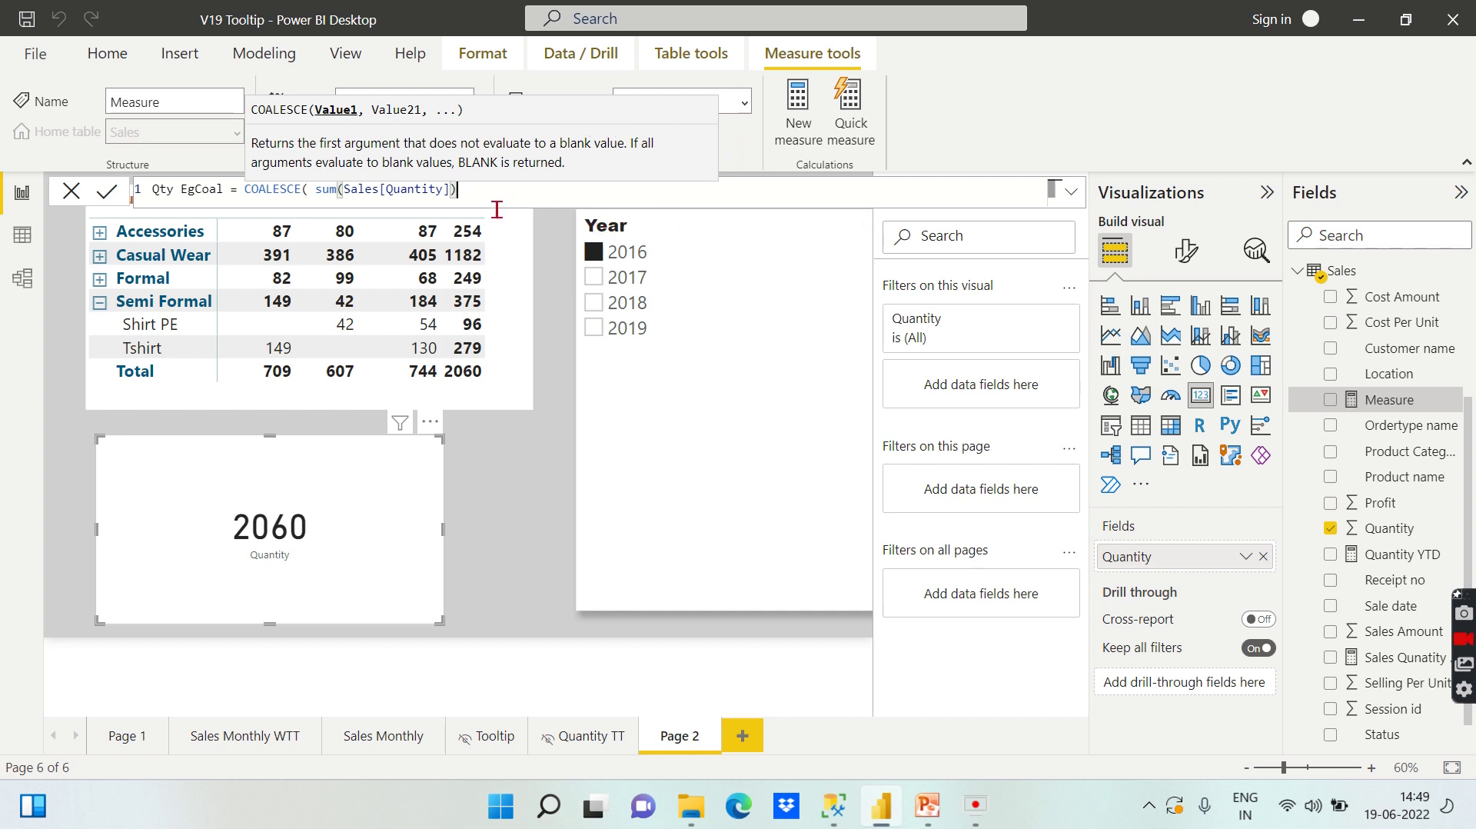
pyautogui.write(',0')
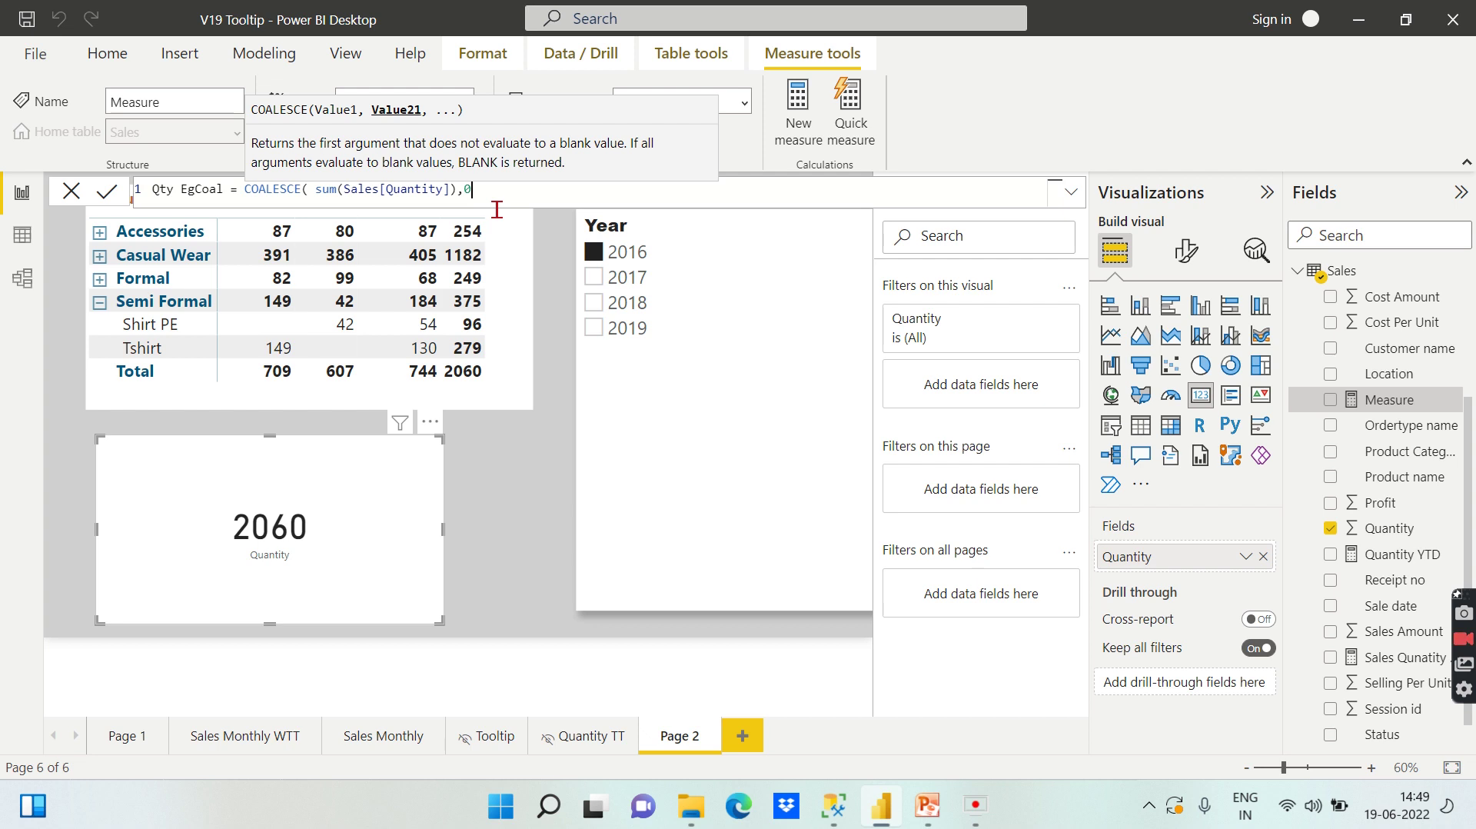
pyautogui.write(')')
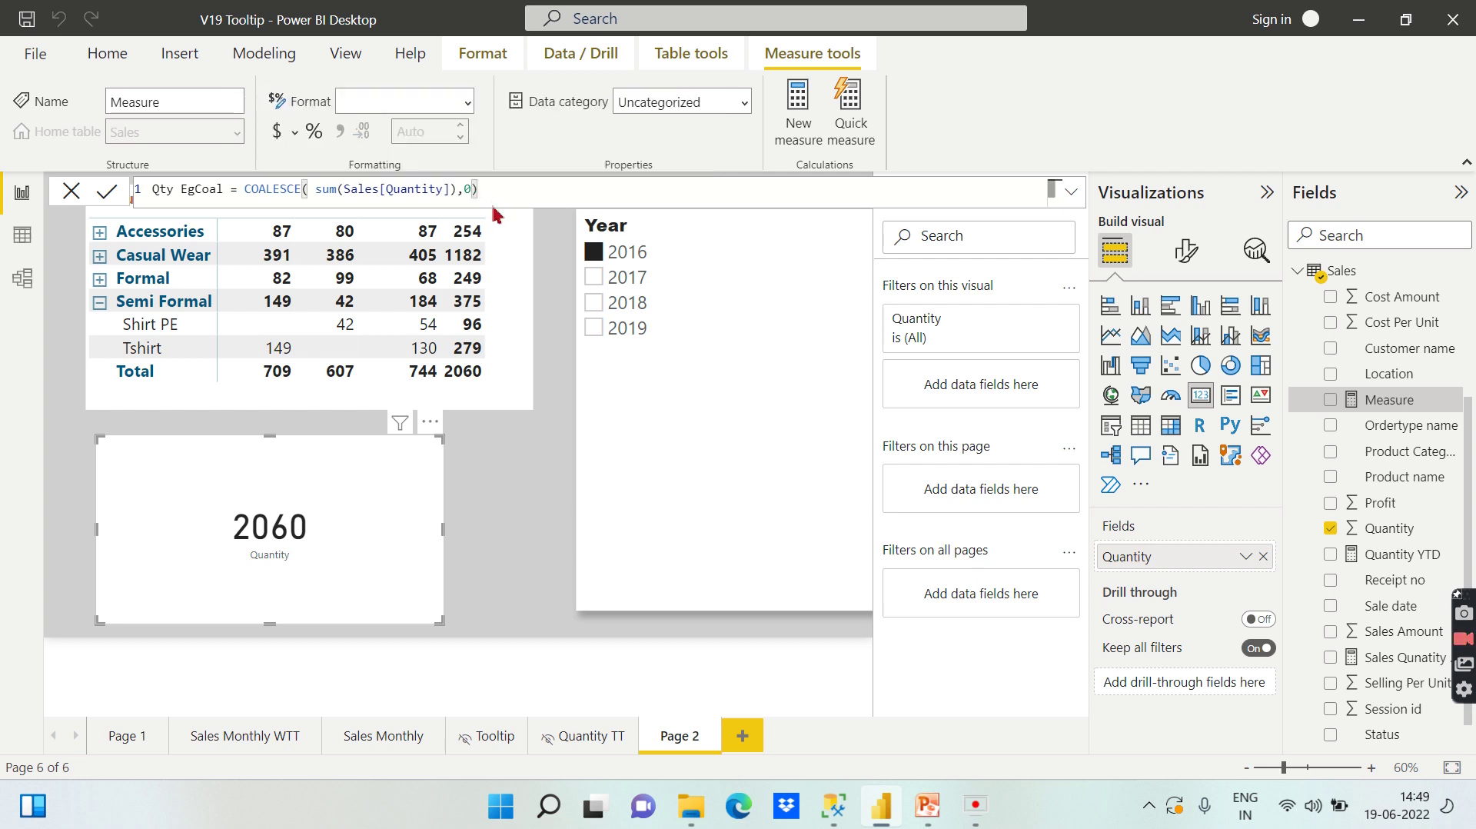
pyautogui.press('Return')
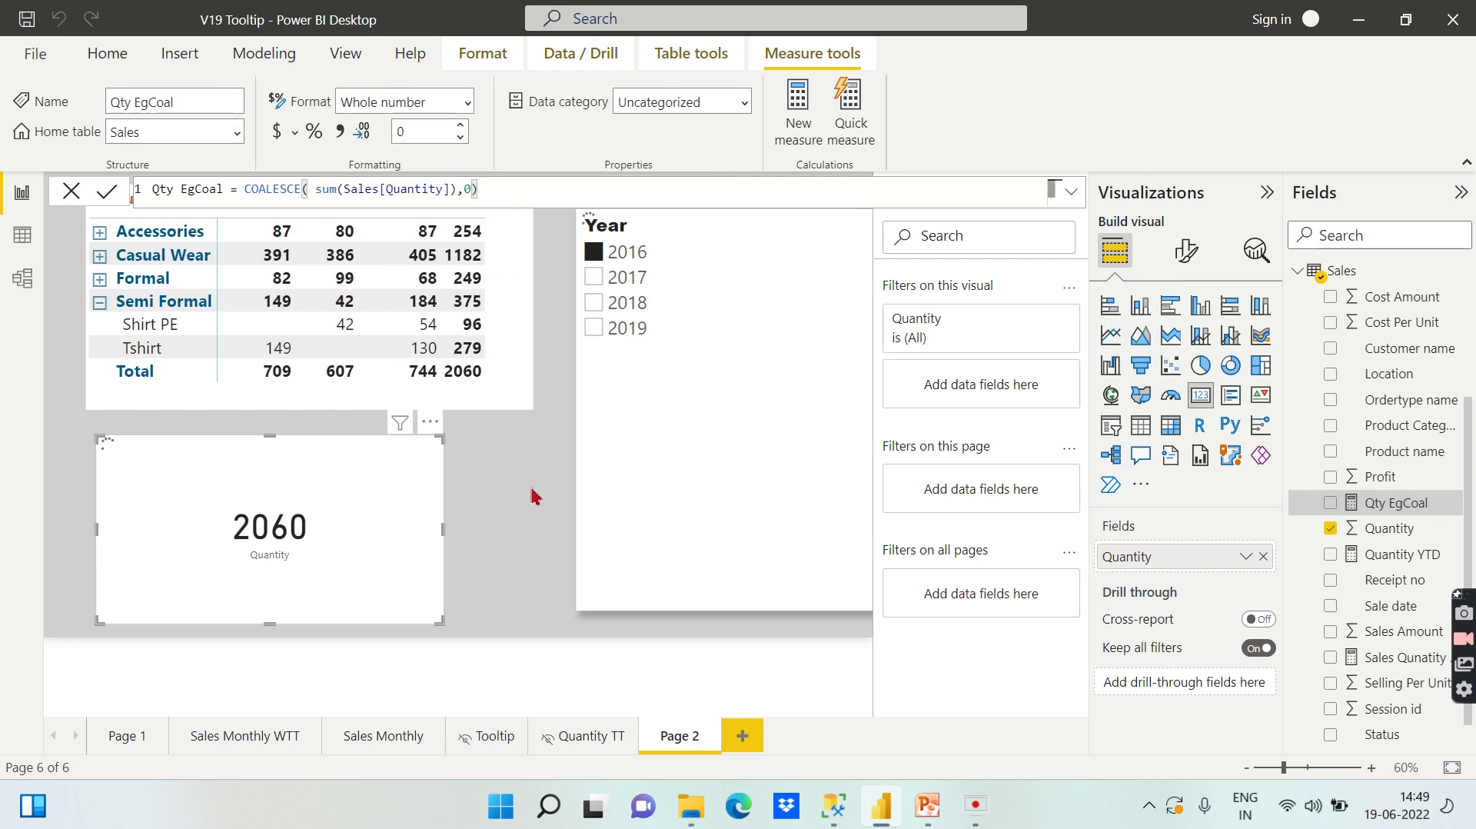
# Step: Replace Quantity with the Qty EgCoal measure in both the product matrix and the card
pyautogui.click(301, 406)
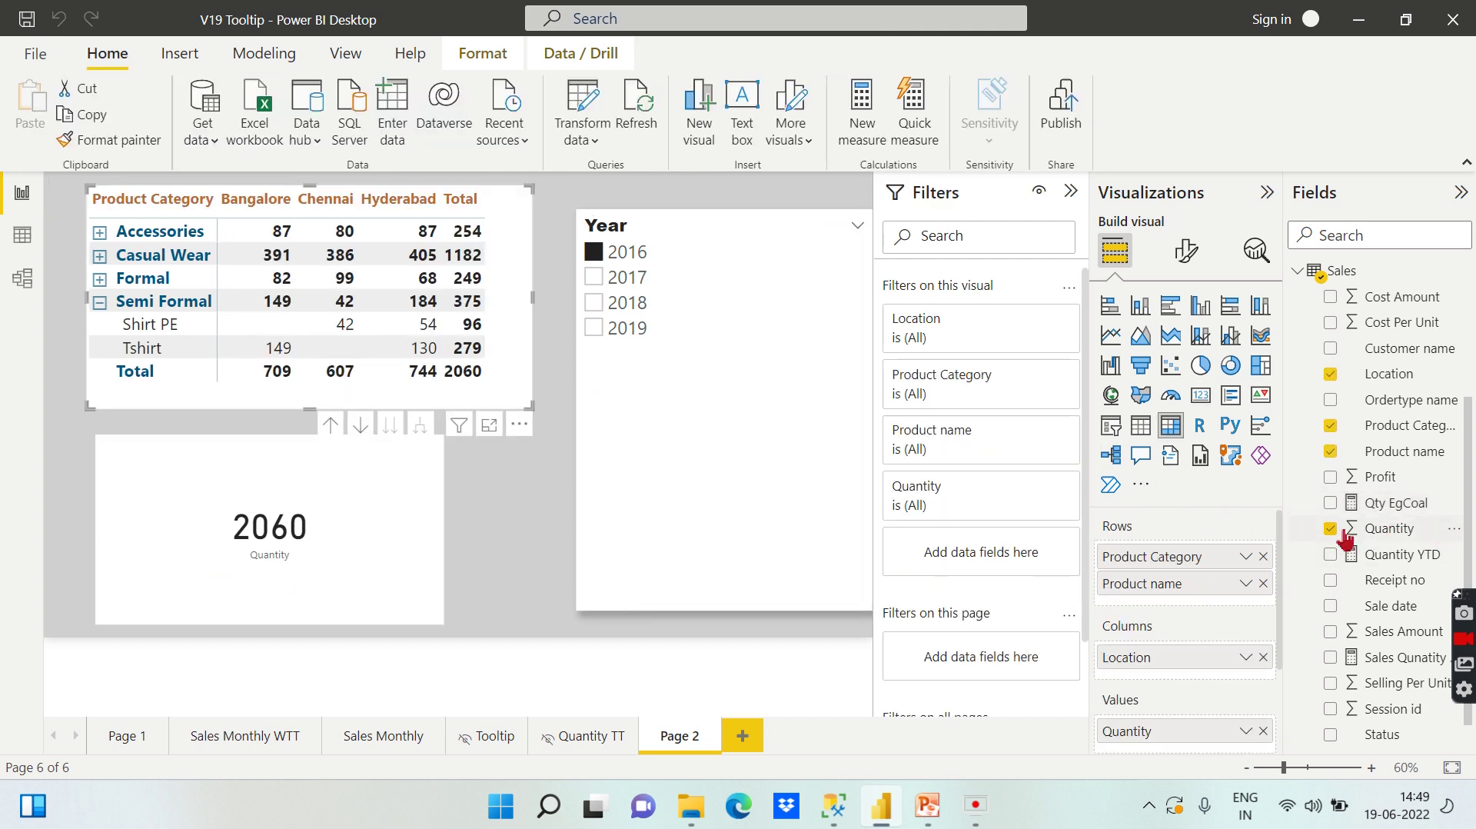
pyautogui.moveTo(1392, 511); pyautogui.dragTo(1253, 645)
pyautogui.click(1262, 634)
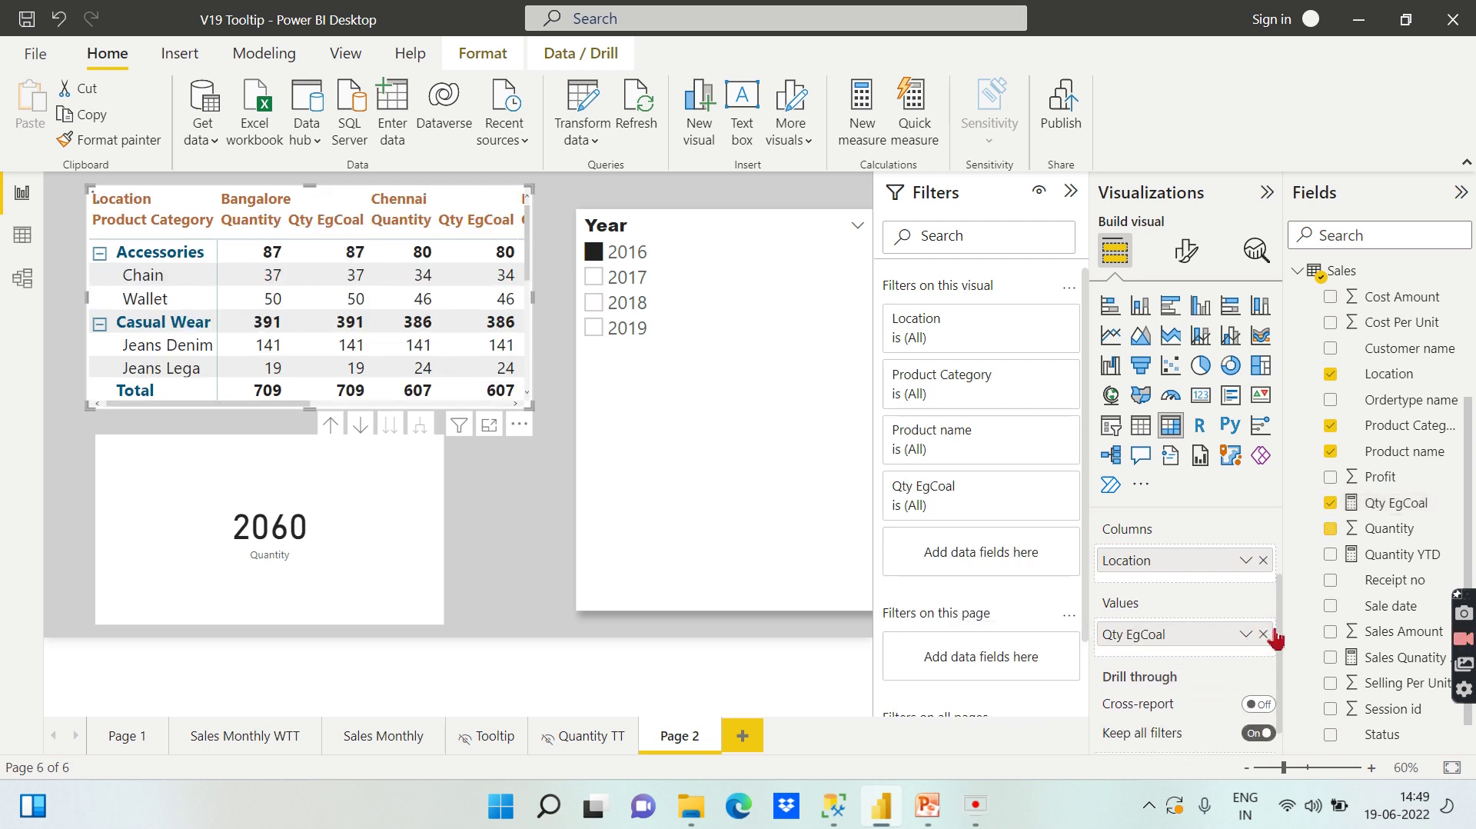
pyautogui.click(362, 572)
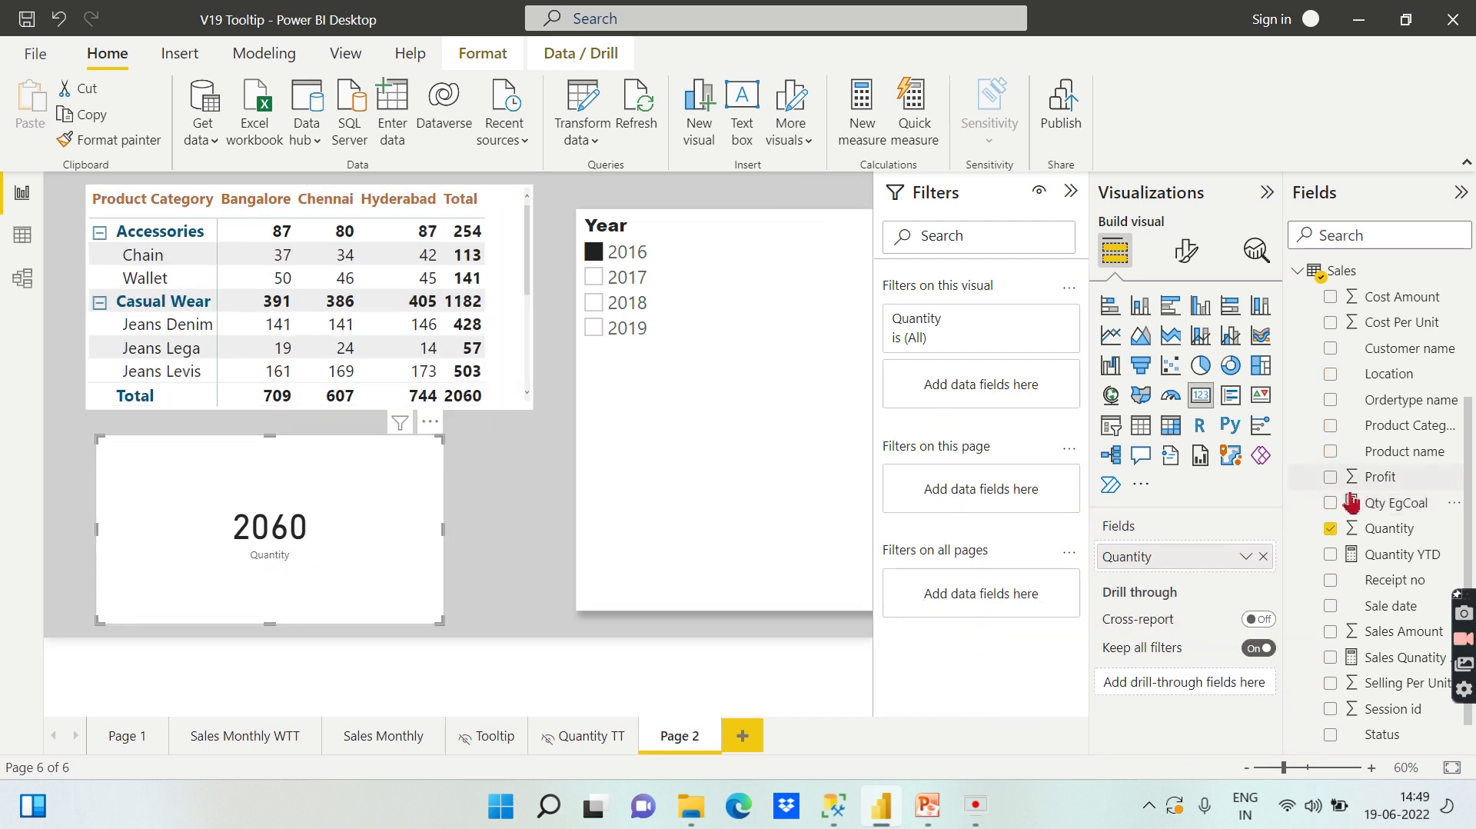
pyautogui.moveTo(1403, 508); pyautogui.dragTo(1193, 567)
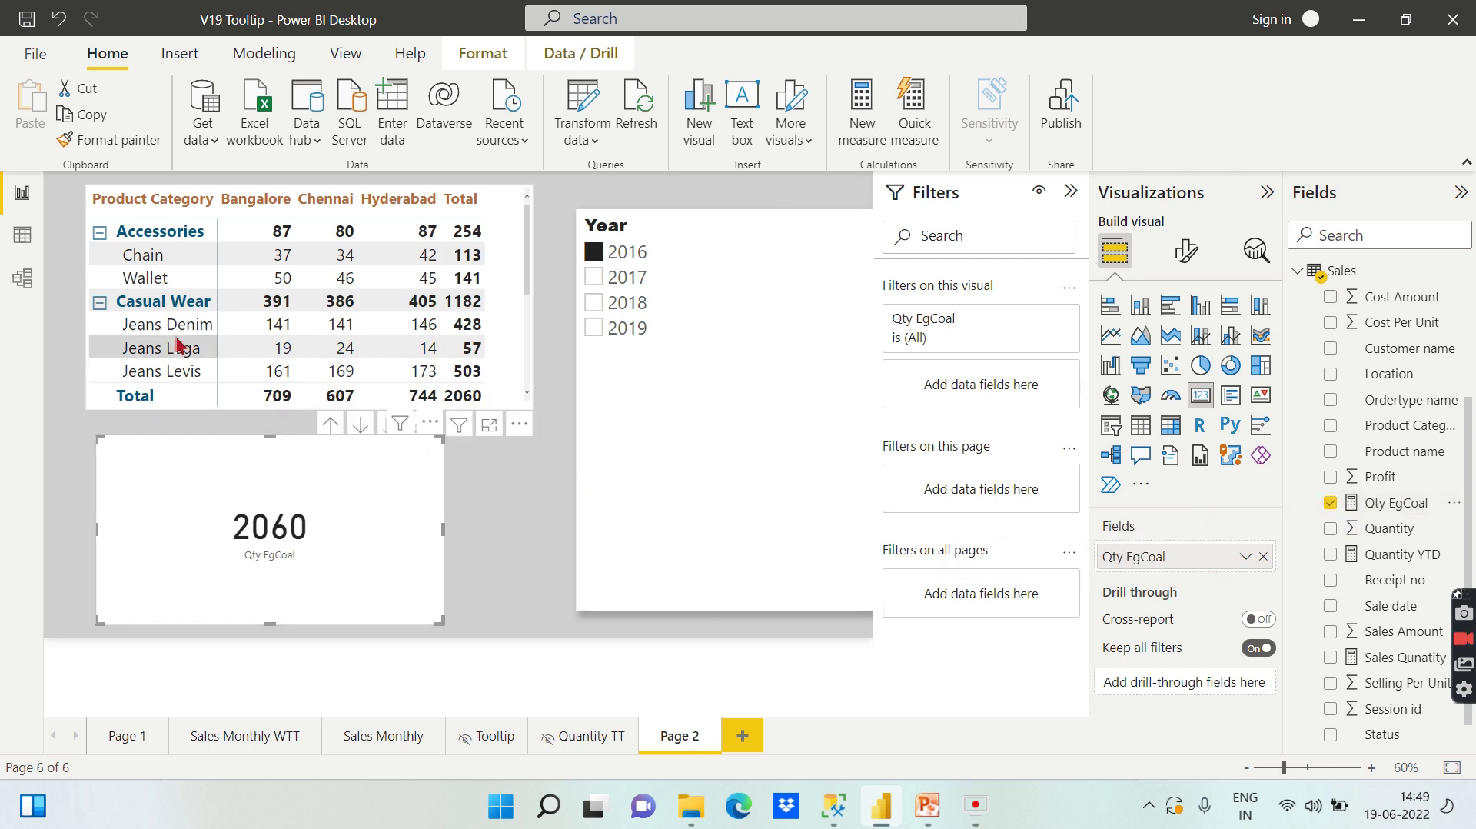
# Step: Collapse all product categories in the matrix
pyautogui.scroll(-1, 528, 280)
pyautogui.scroll(-2, 308, 283)
pyautogui.scroll(3, 177, 261)
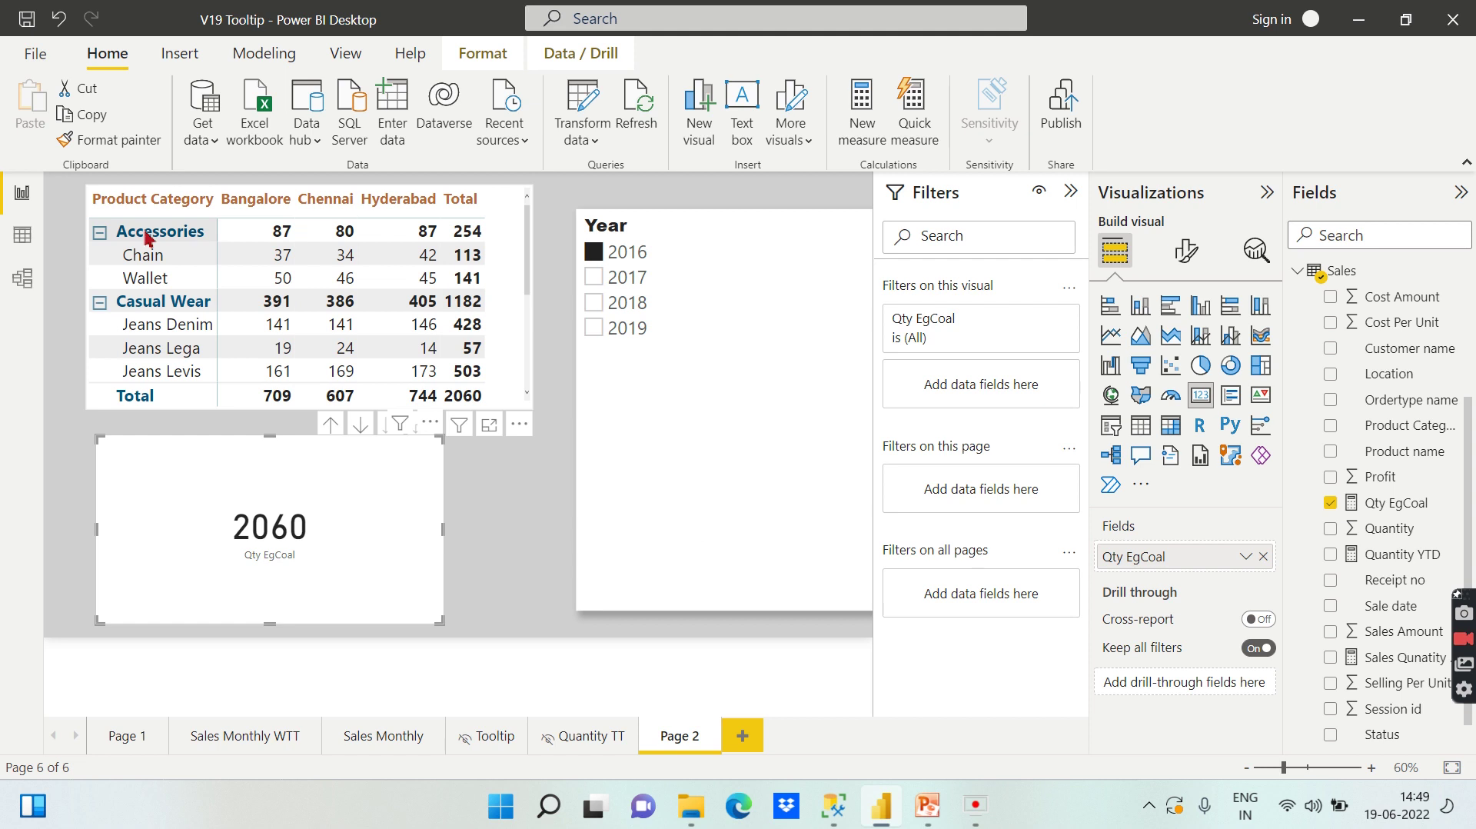
pyautogui.rightClick(147, 231)
pyautogui.moveTo(297, 269)
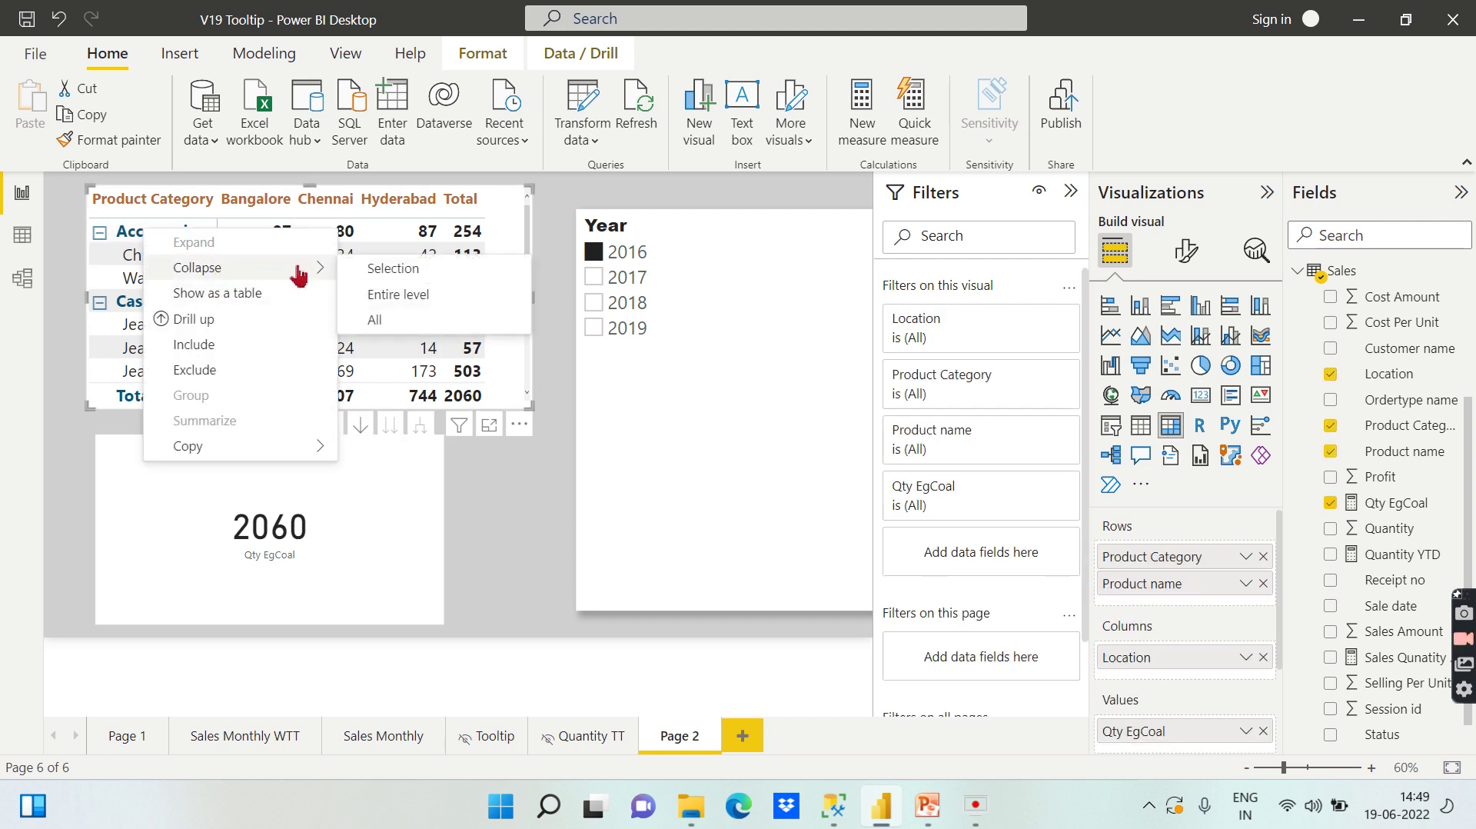
pyautogui.click(372, 322)
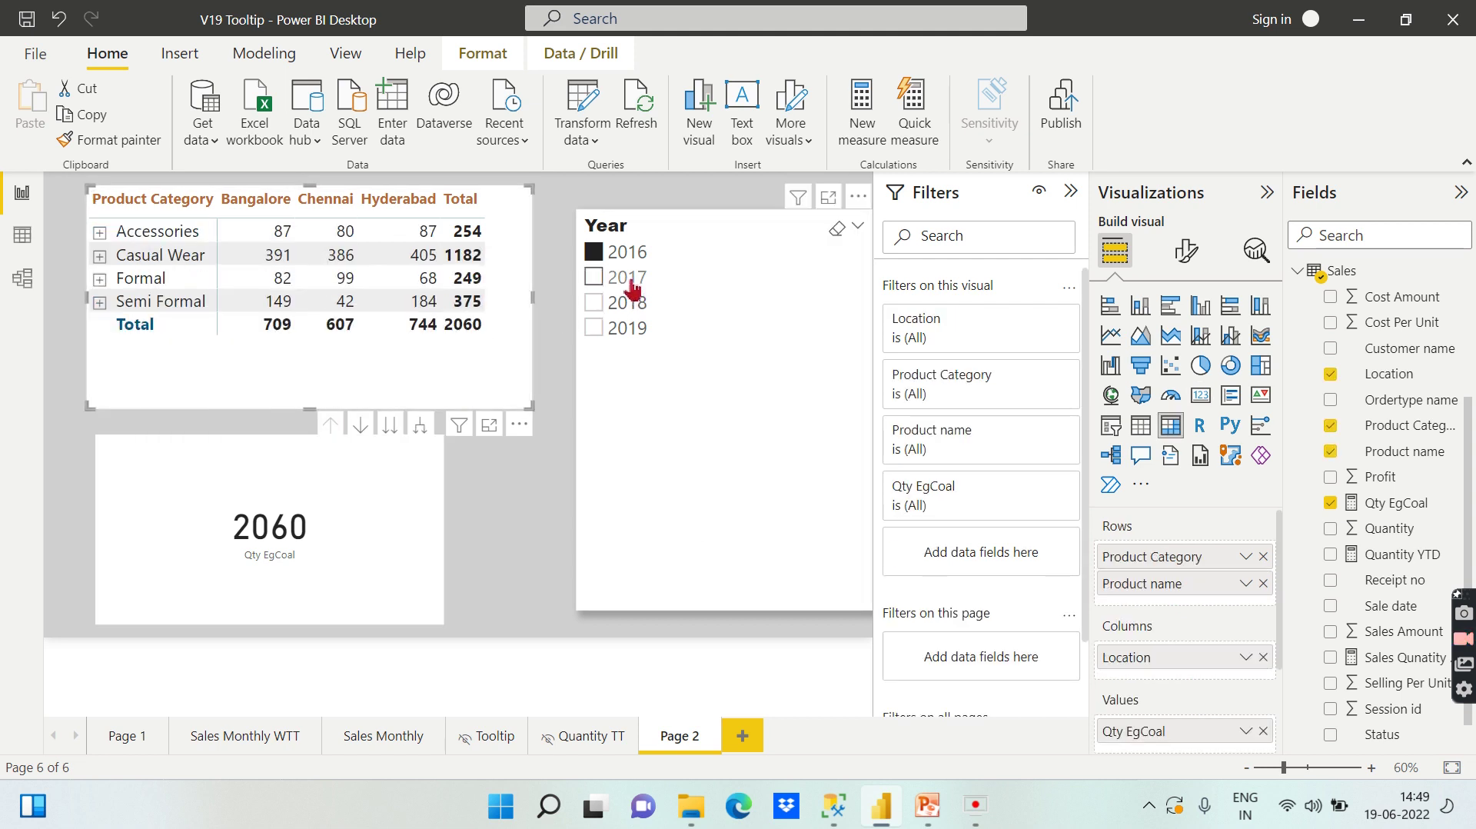
# Step: Expand Semi Formal in the matrix and compare its product quantities for 2017 and 2016
pyautogui.click(630, 277)
pyautogui.click(99, 302)
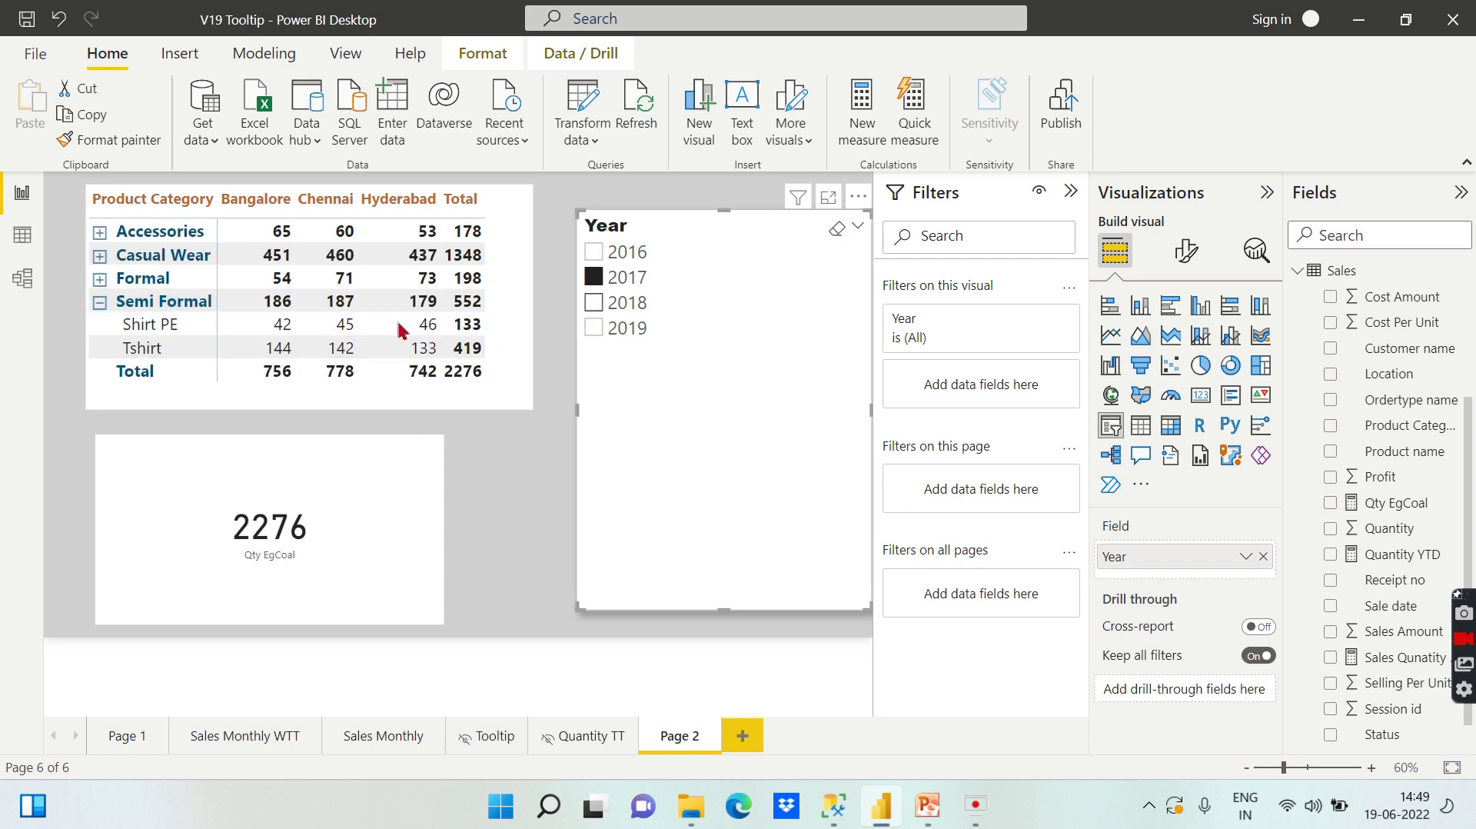
pyautogui.click(616, 258)
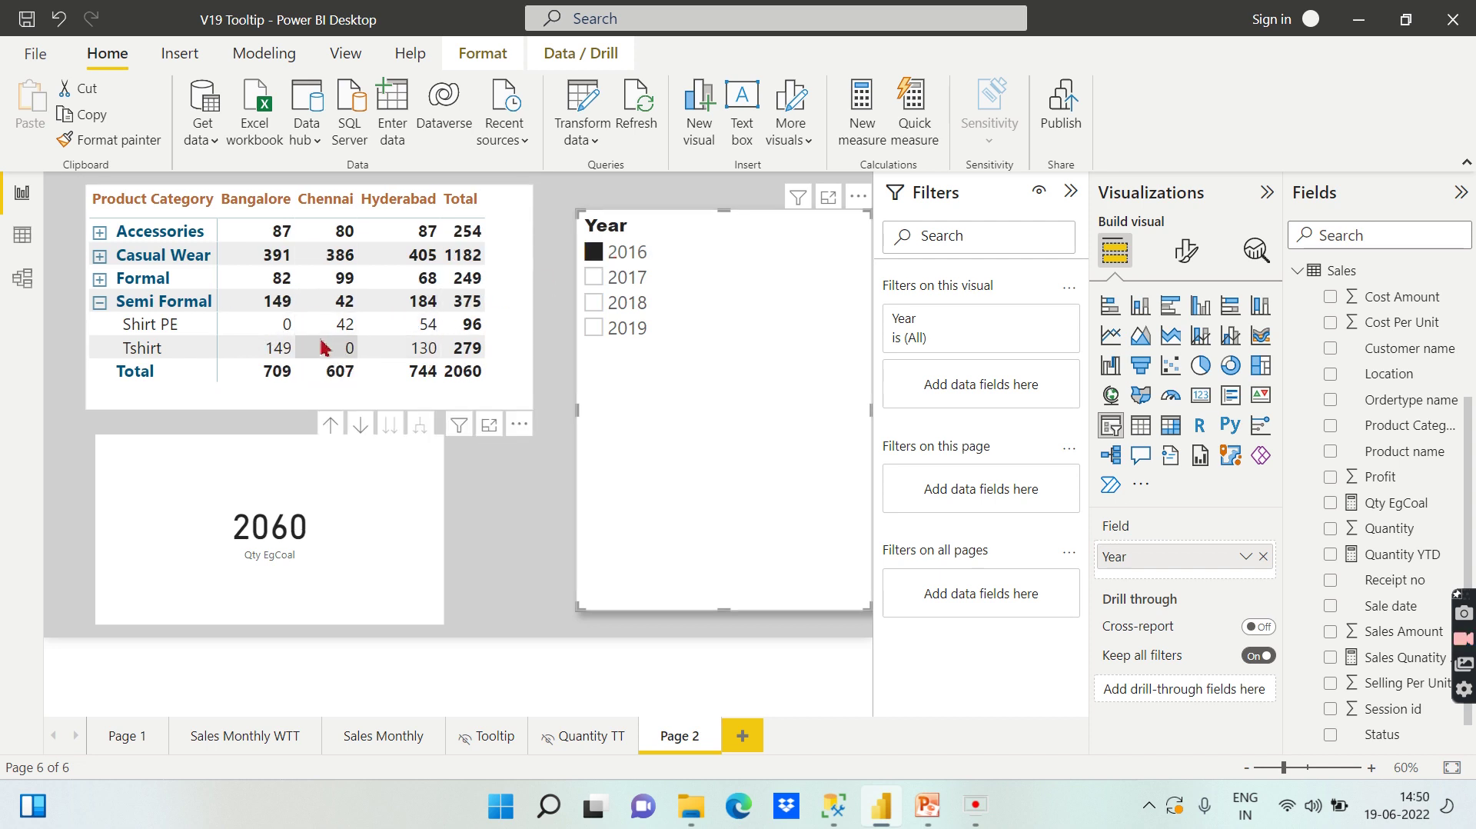
# Step: Cross-filter the card with Bangalore's Shirt PE cell, and check 2019 with Semi Formal collapsed
pyautogui.click(271, 326)
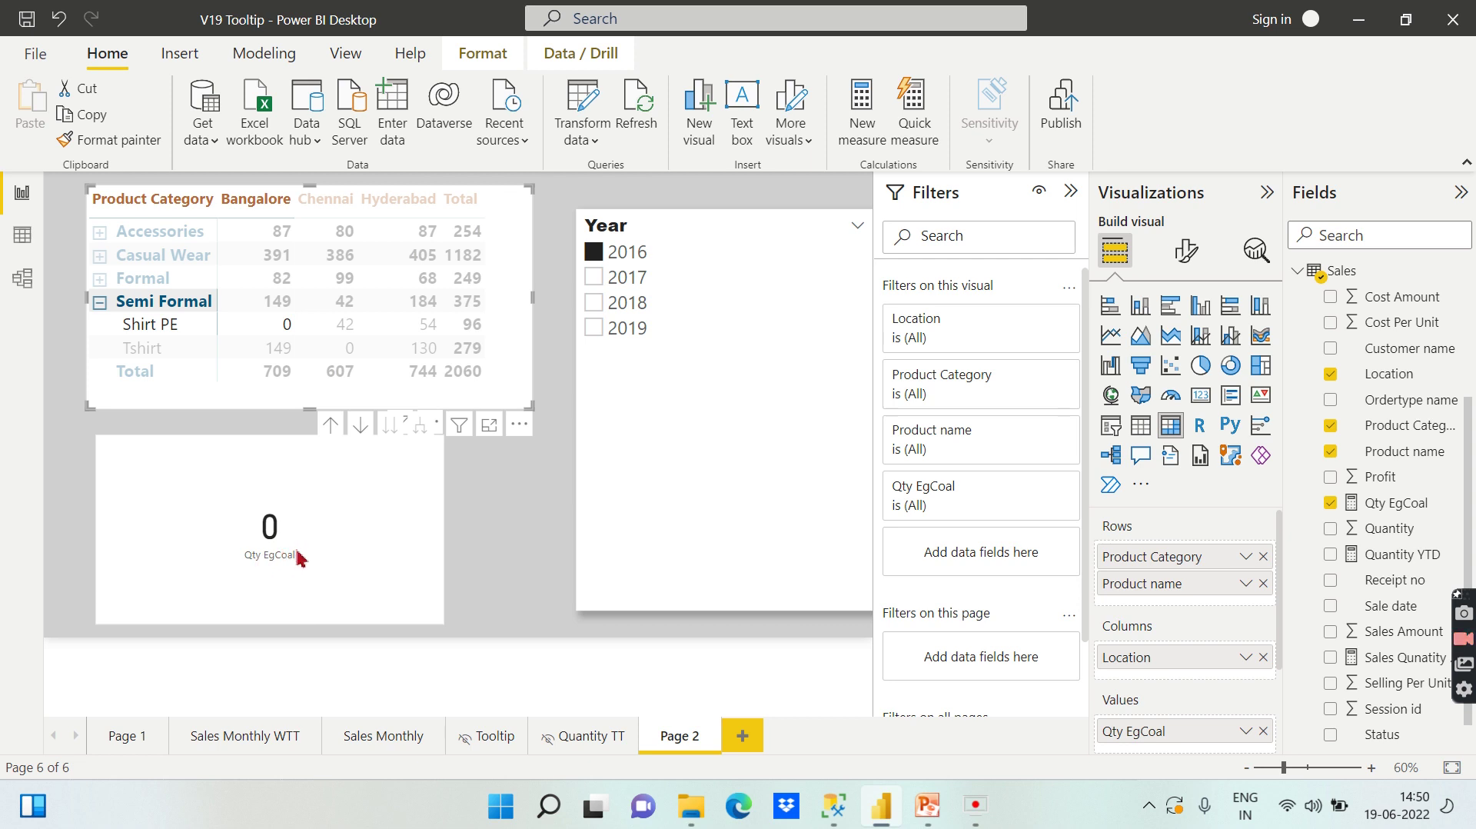
pyautogui.click(613, 329)
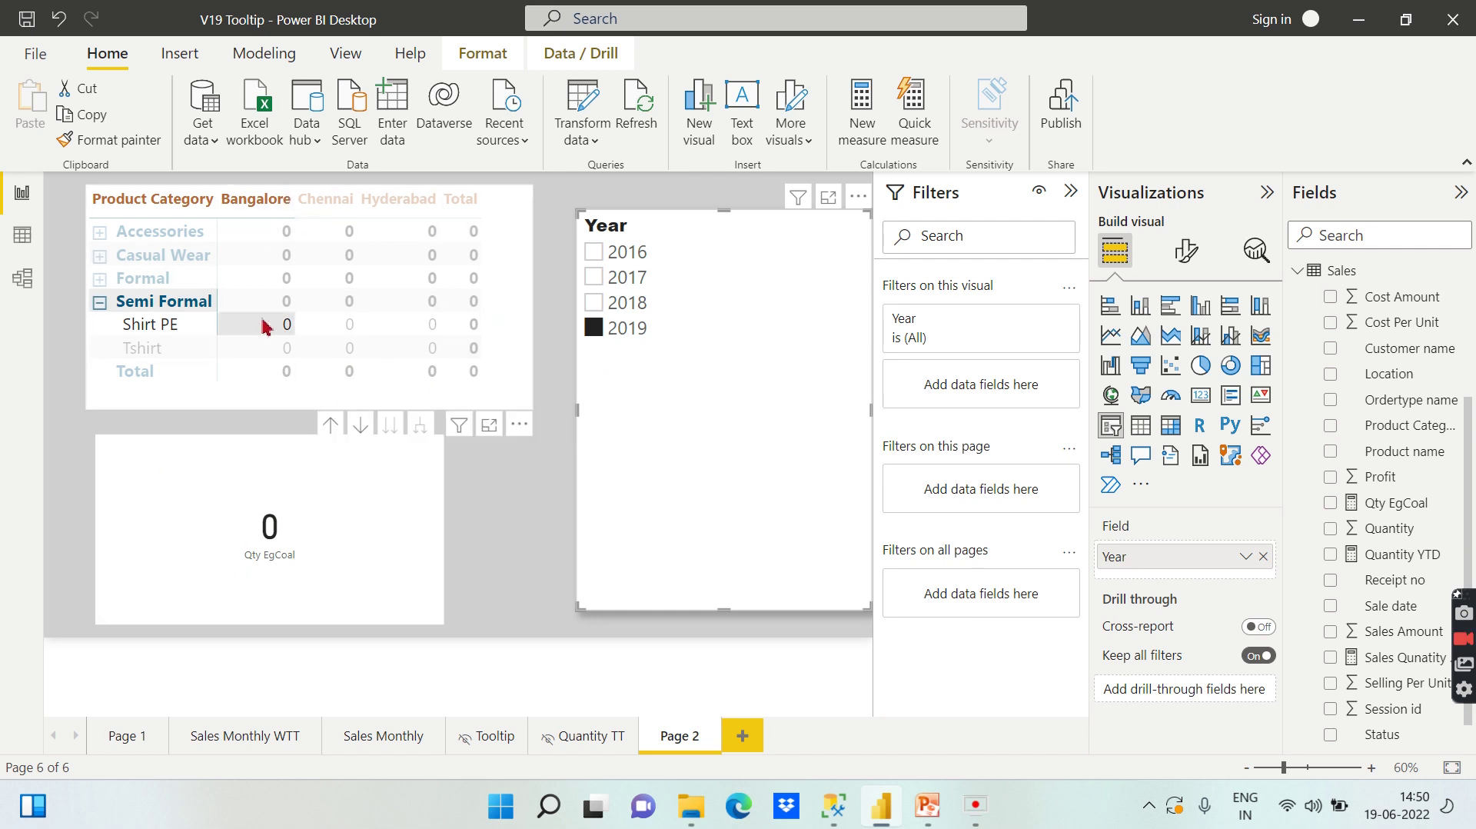
pyautogui.click(99, 302)
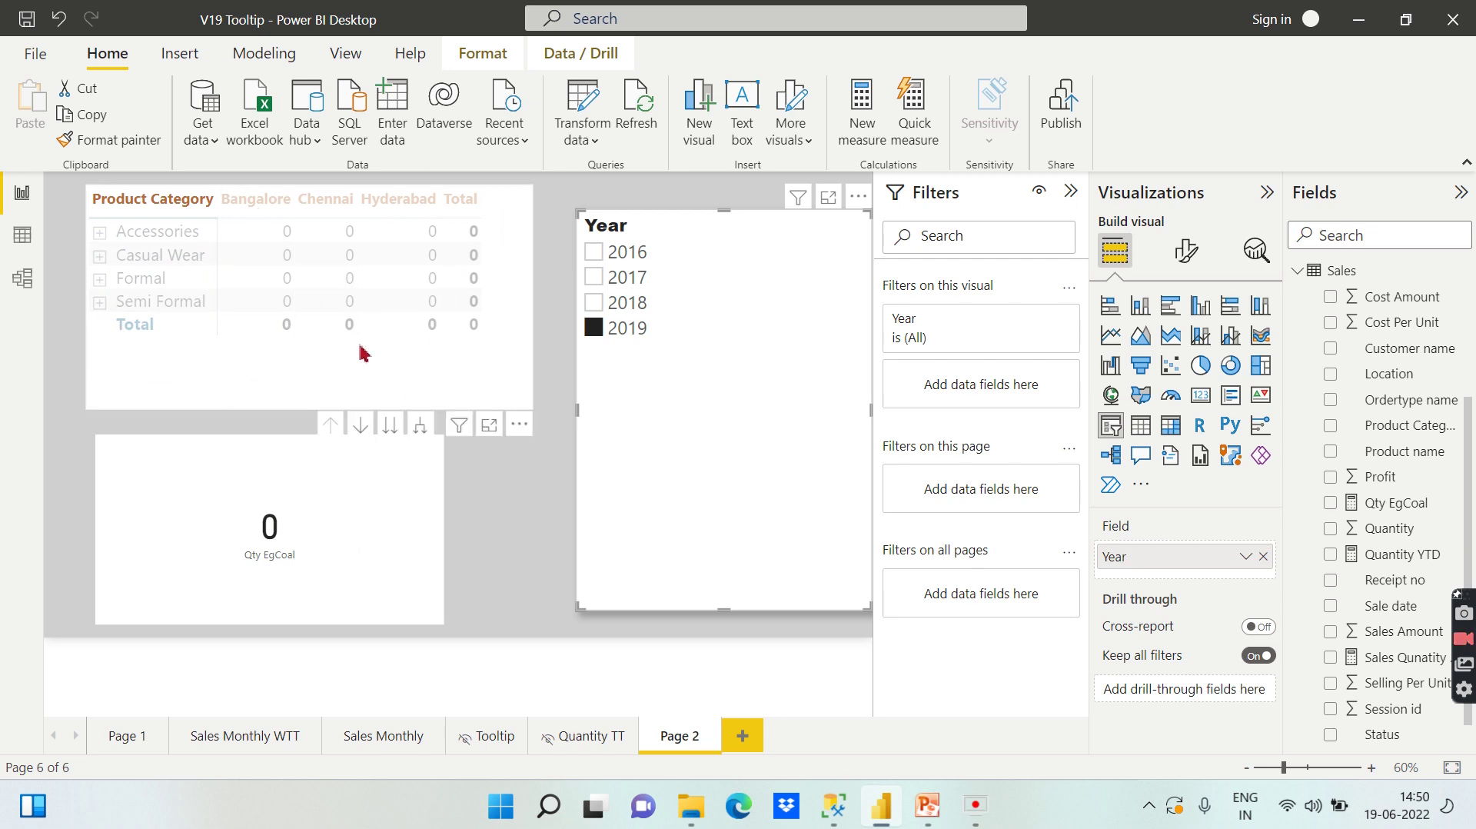
# Step: Clear the 2019 selection in the Year slicer
pyautogui.click(517, 376)
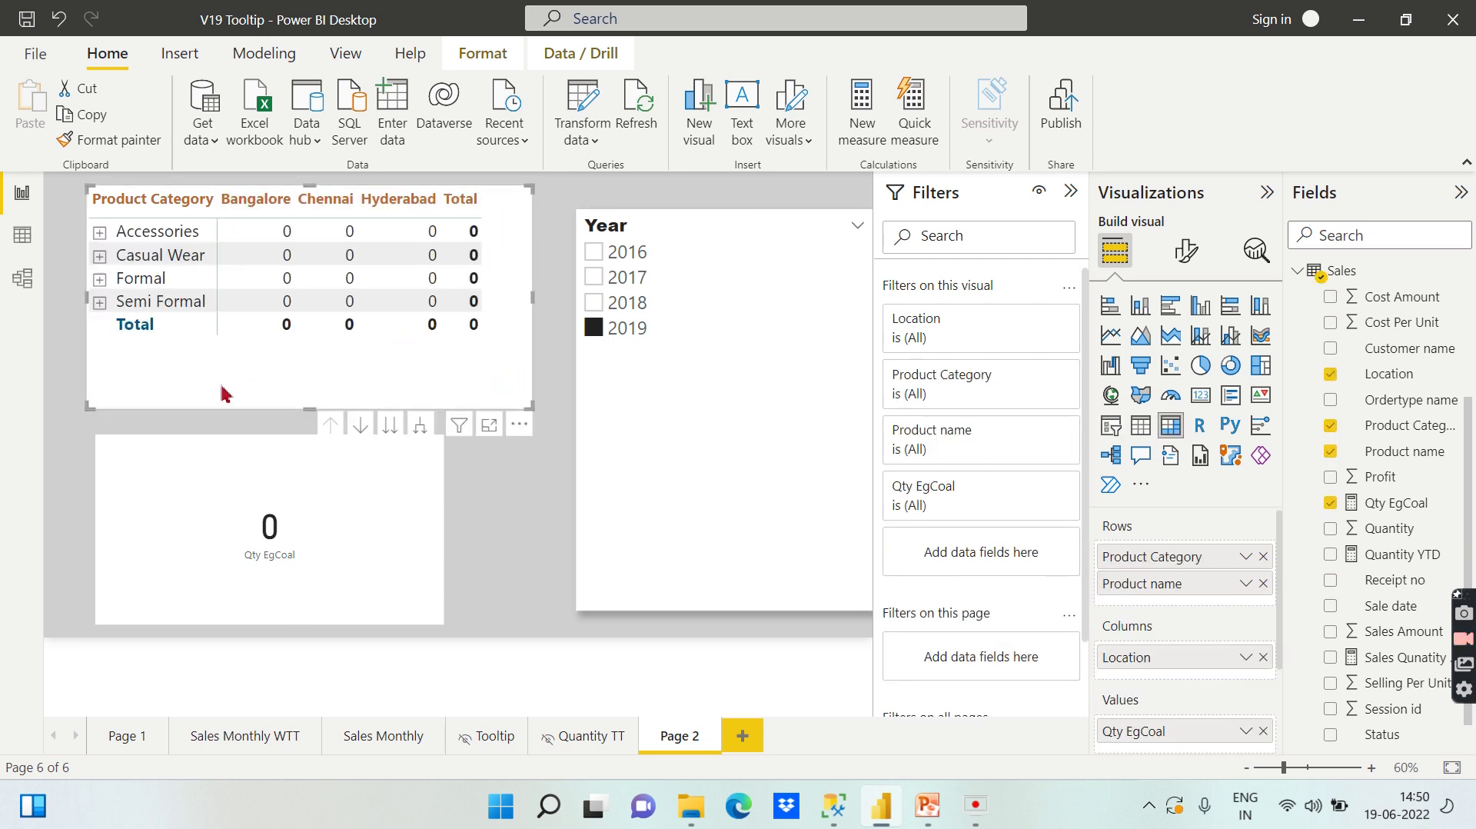
pyautogui.click(631, 338)
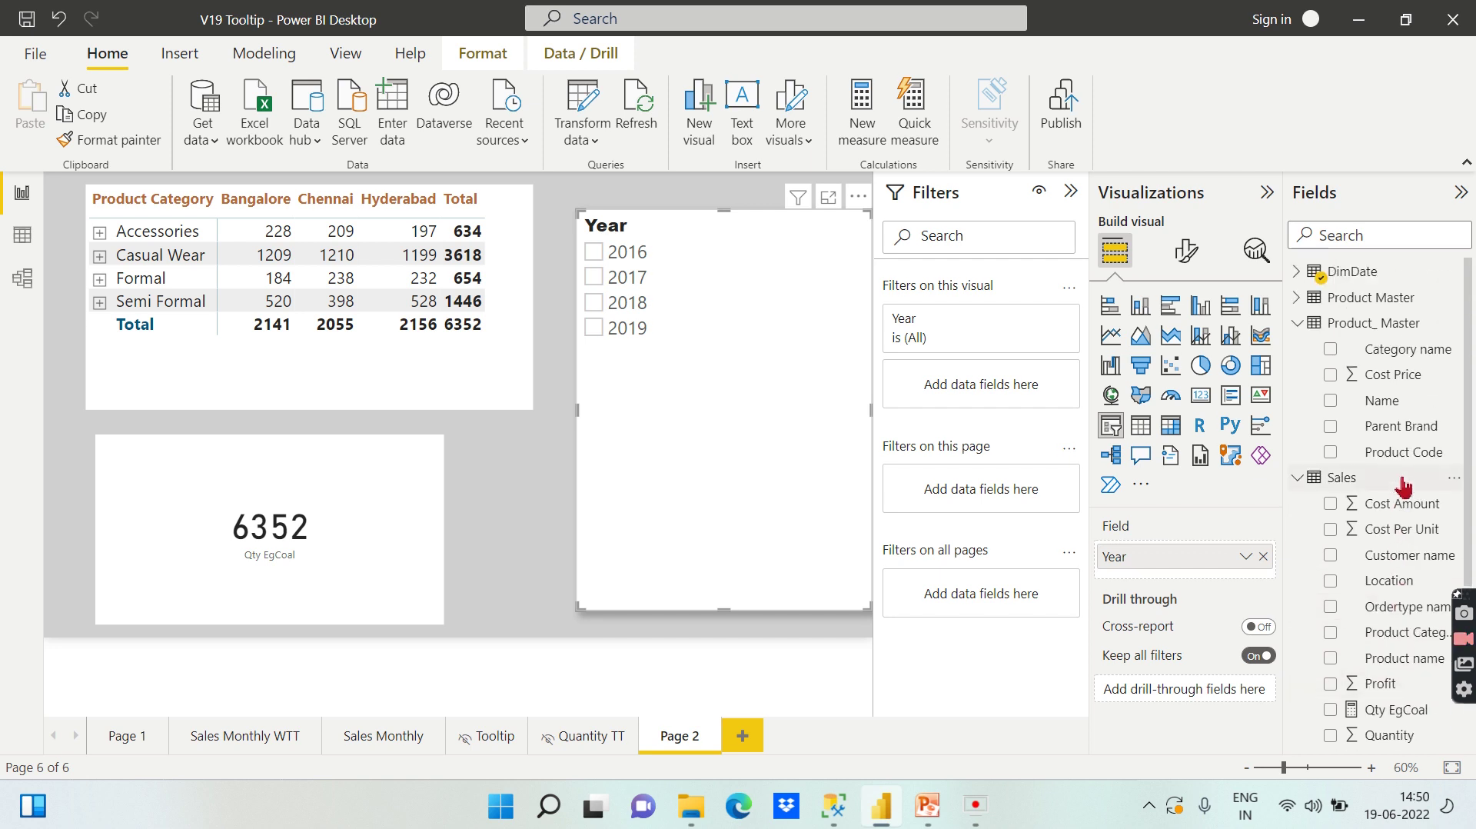
# Step: Comment out the COALESCE expression in the Qty EgCoal measure and start a second formula line
pyautogui.scroll(-3, 1398, 572)
pyautogui.click(1415, 476)
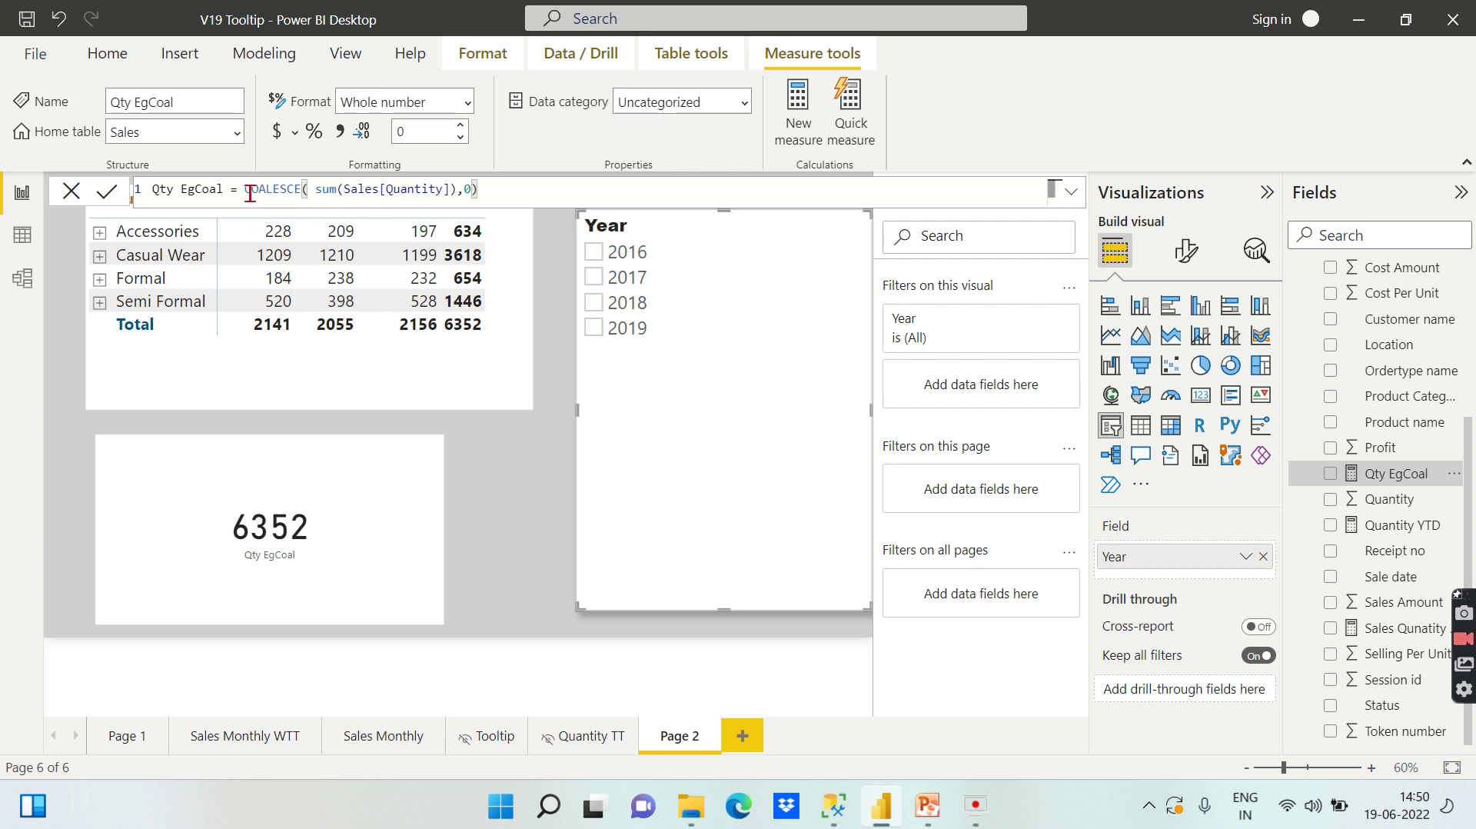
pyautogui.doubleClick(294, 193)
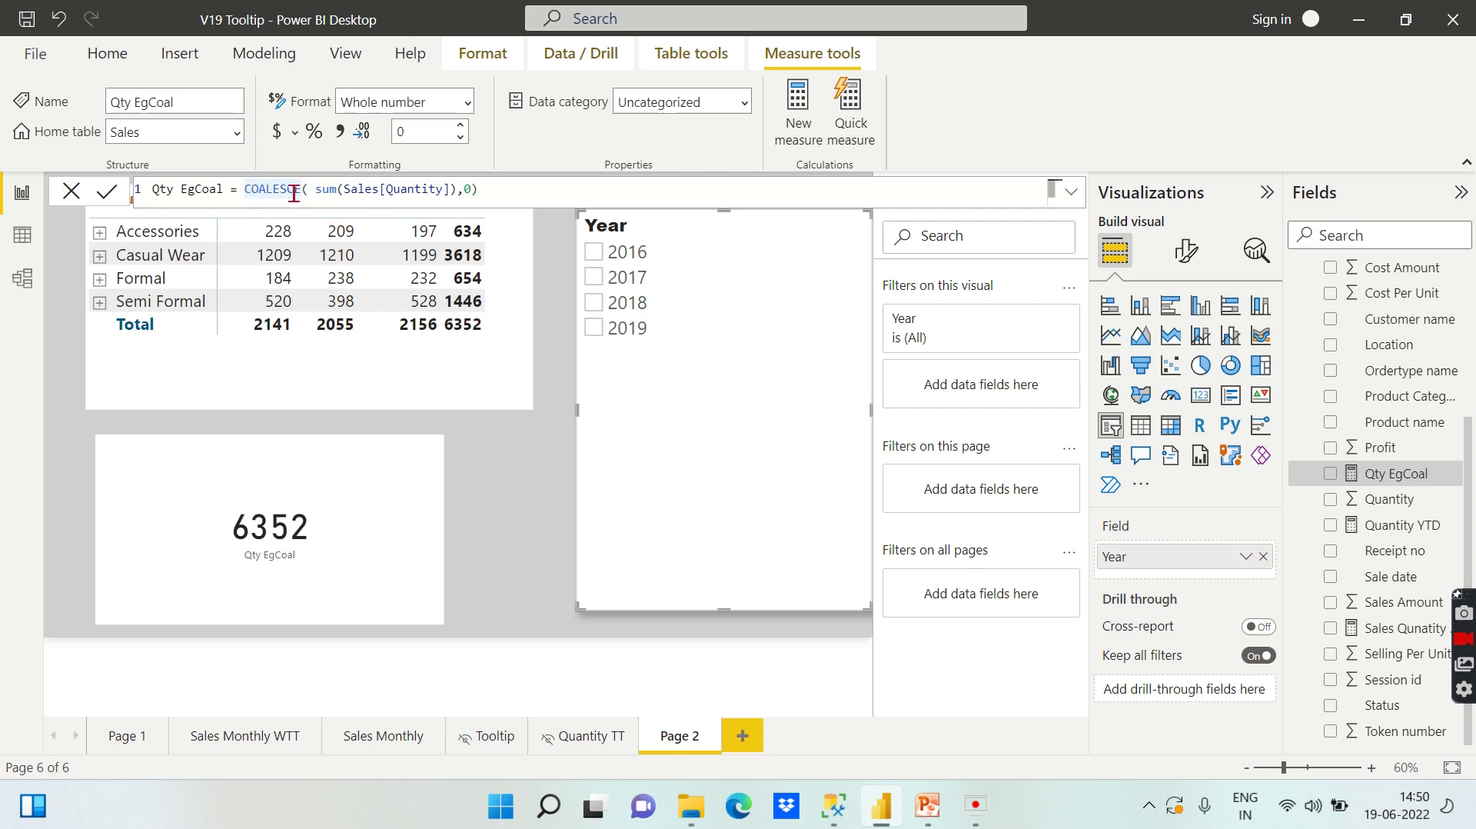
pyautogui.keyDown('shift'); pyautogui.click(475, 194); pyautogui.keyUp('shift')
pyautogui.write('(')
pyautogui.write('*')
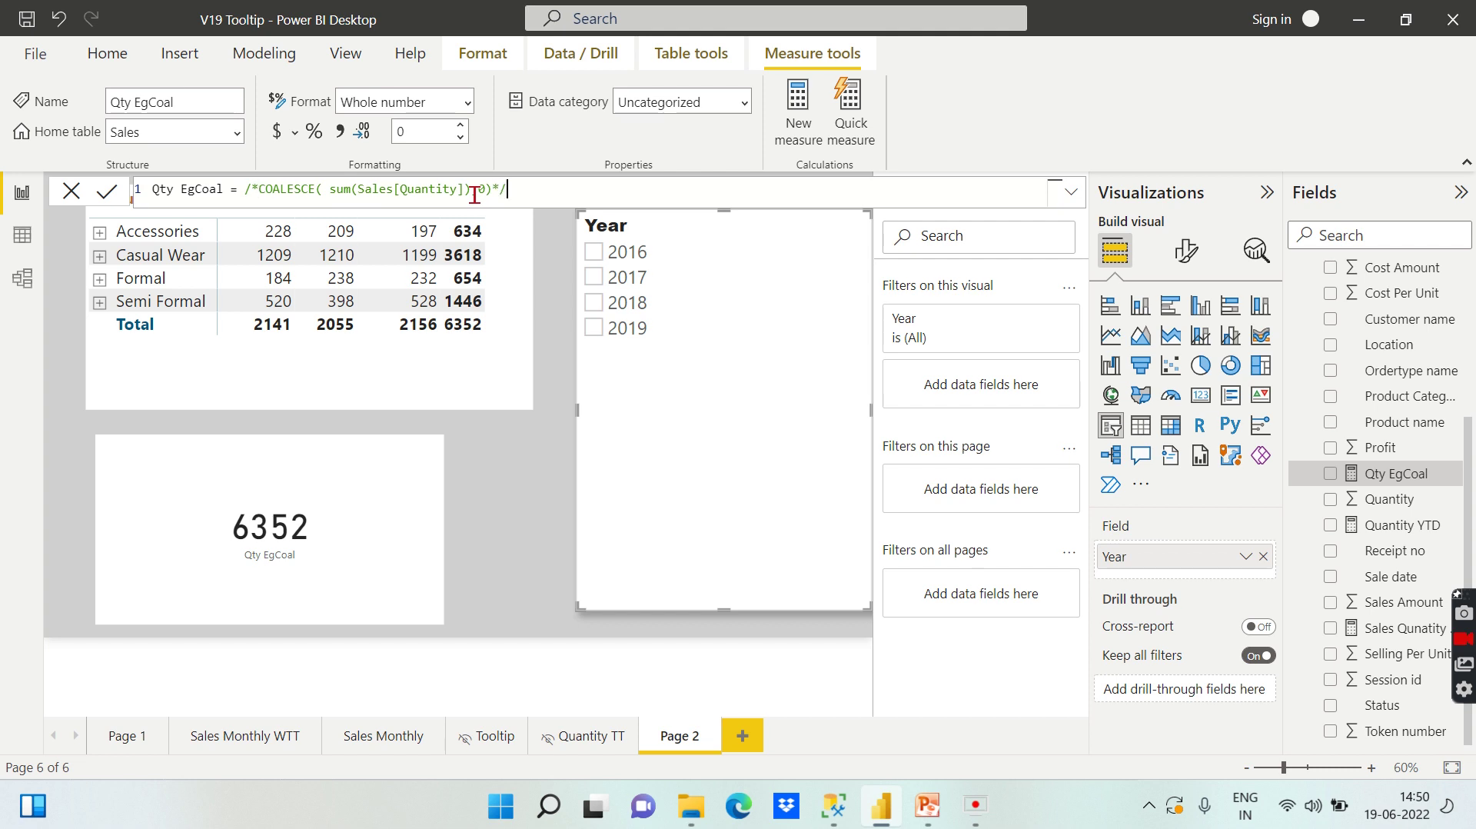
pyautogui.hotkey('shift', 'Return')
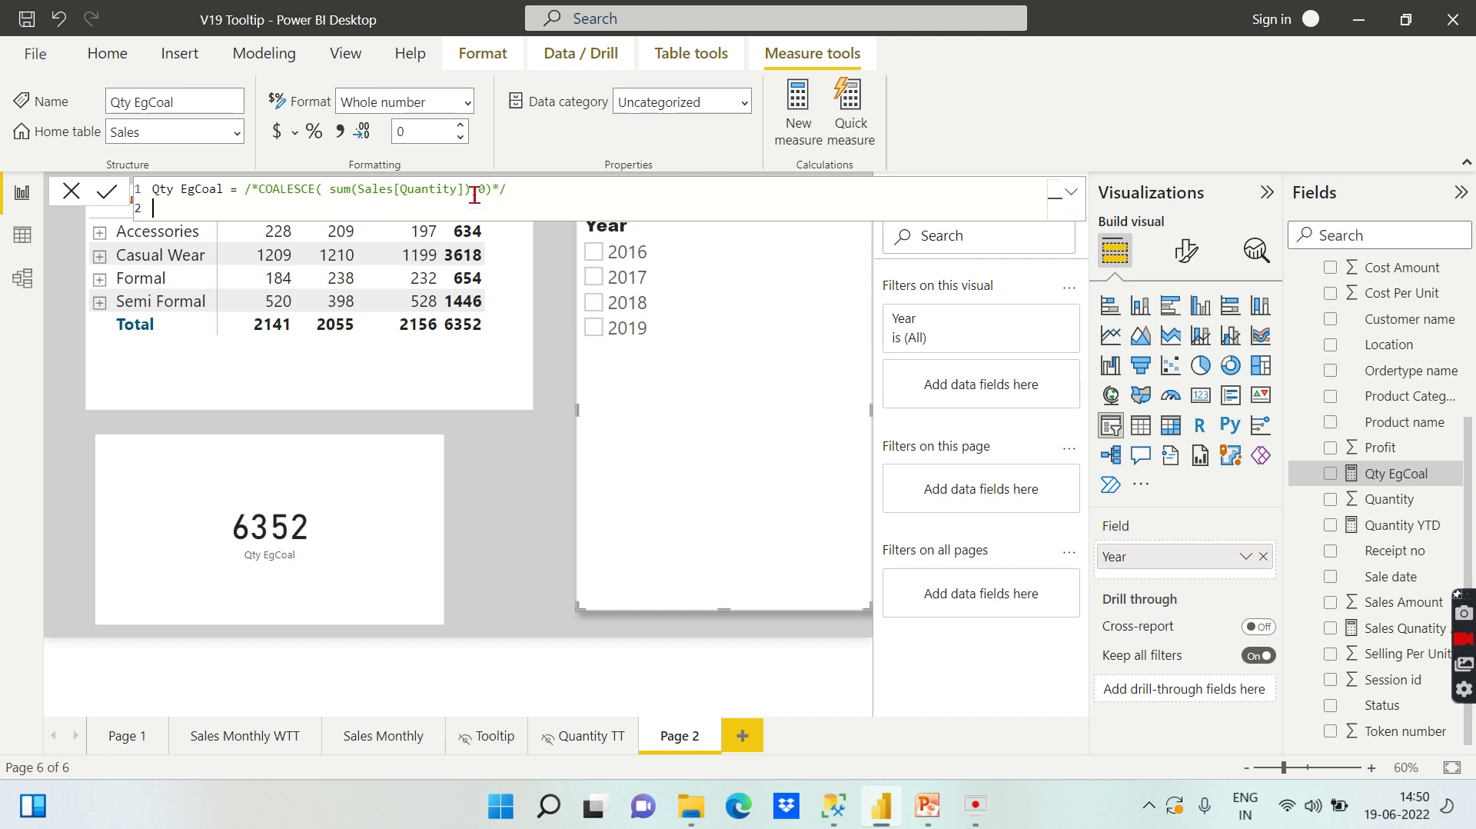
# Step: Define Qty EgCoal on the second line as if ( isblank(sum(Sales[Quantity])),0, sum(Sales[Quantity]))
pyautogui.write('if ')
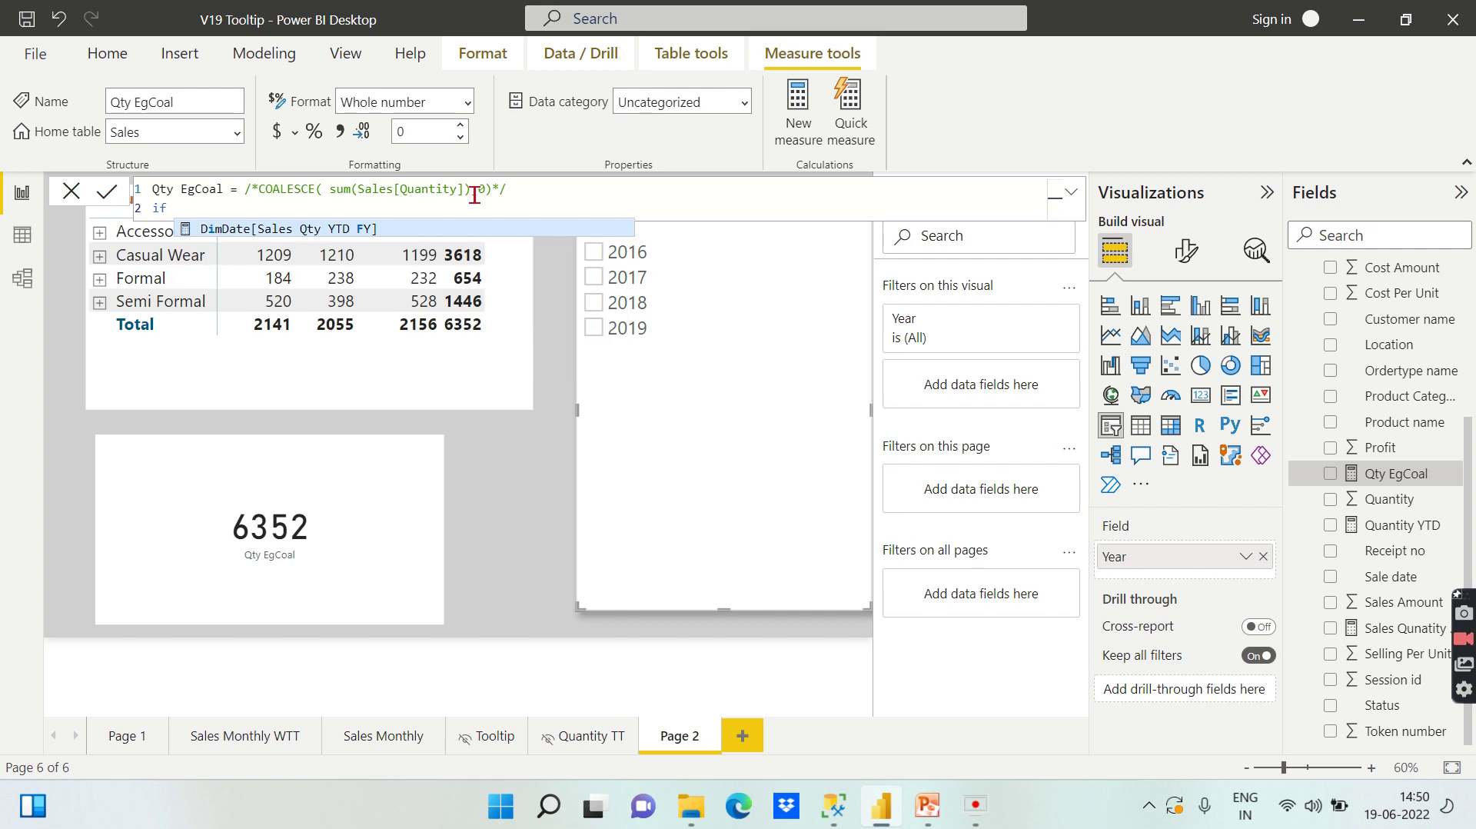
pyautogui.write('( i')
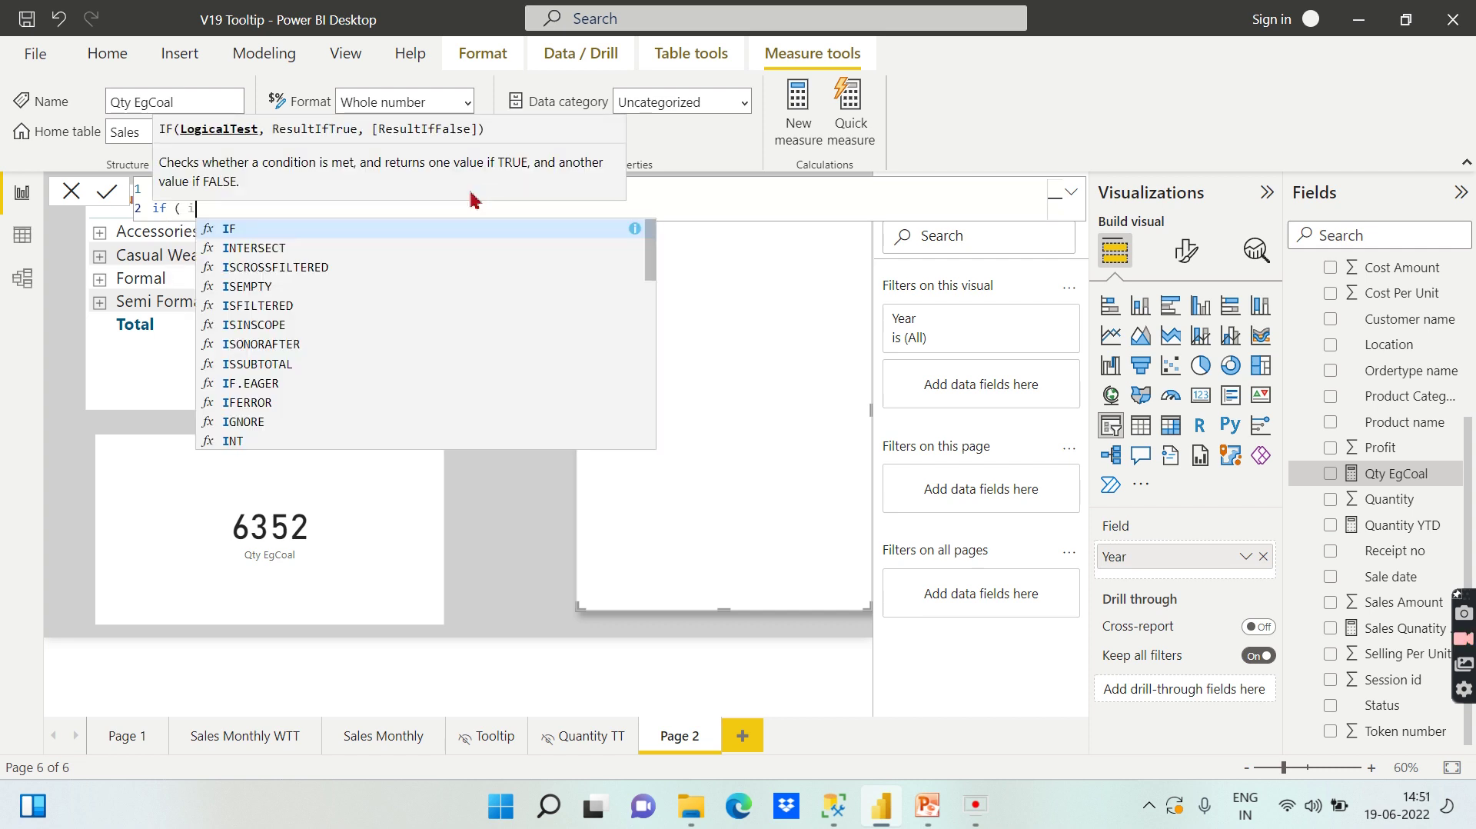
pyautogui.write('sblank(sum')
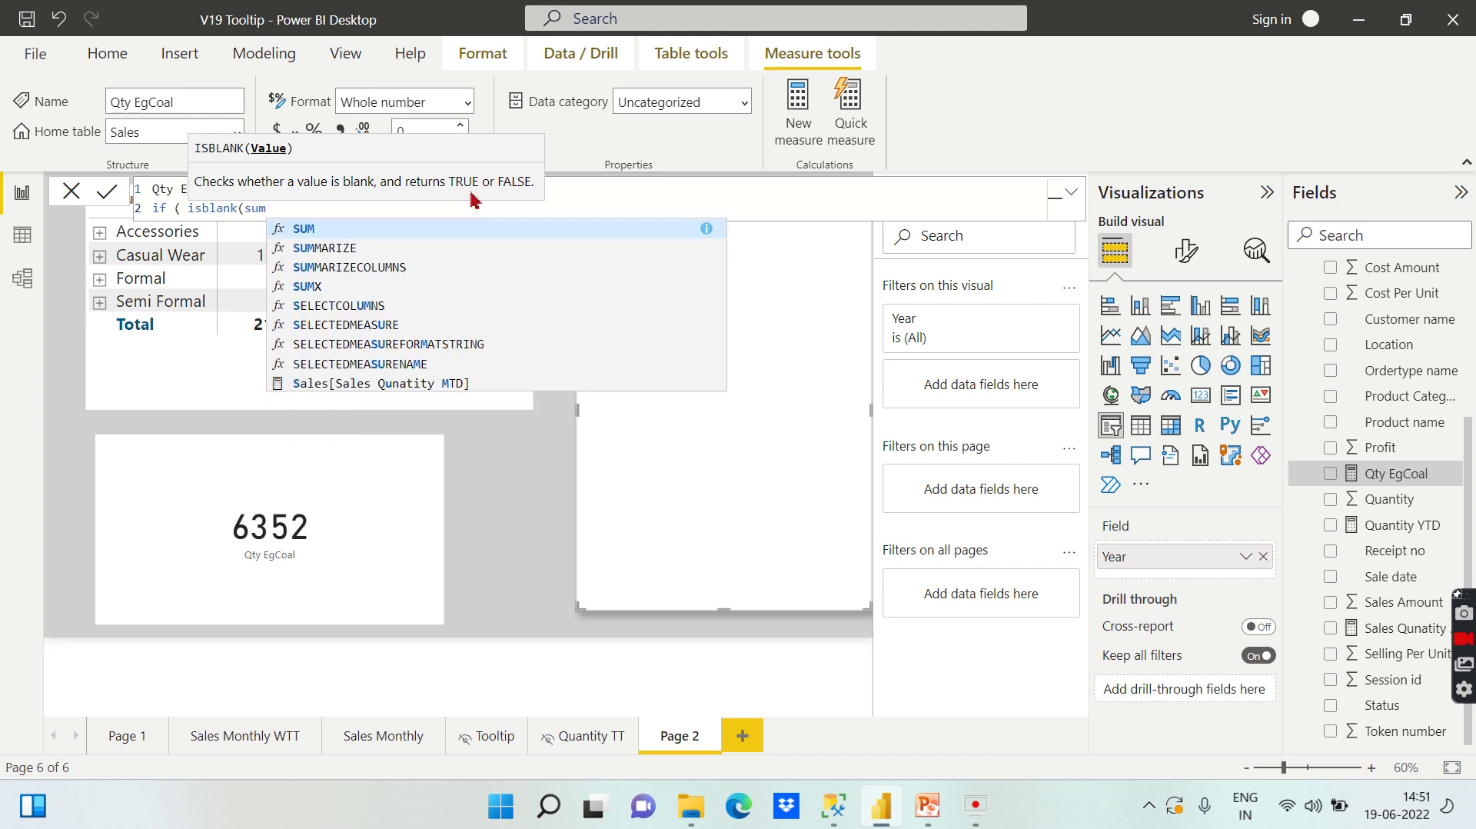
pyautogui.write('(Qua')
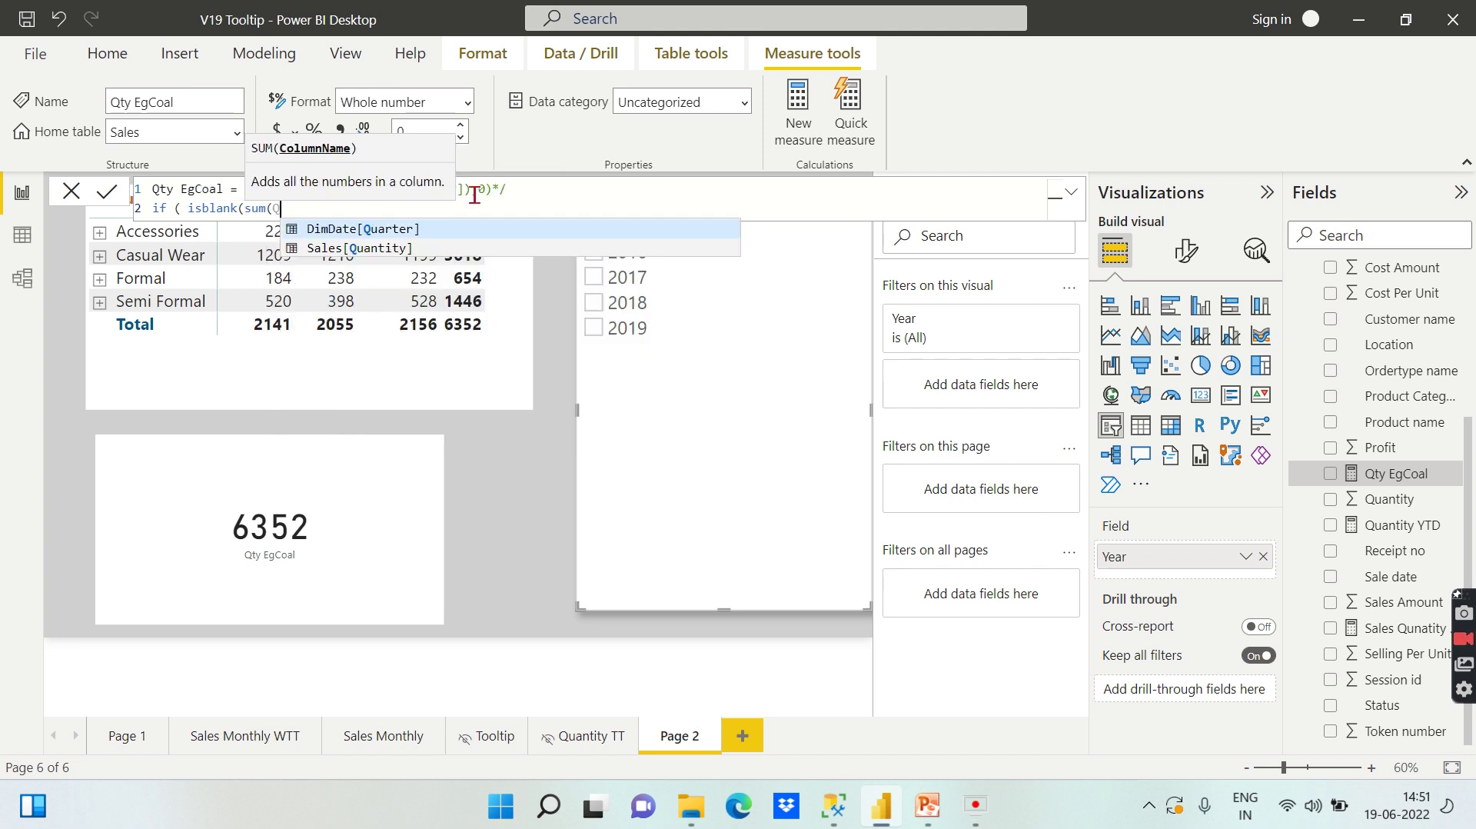
pyautogui.click(397, 248)
pyautogui.write('),')
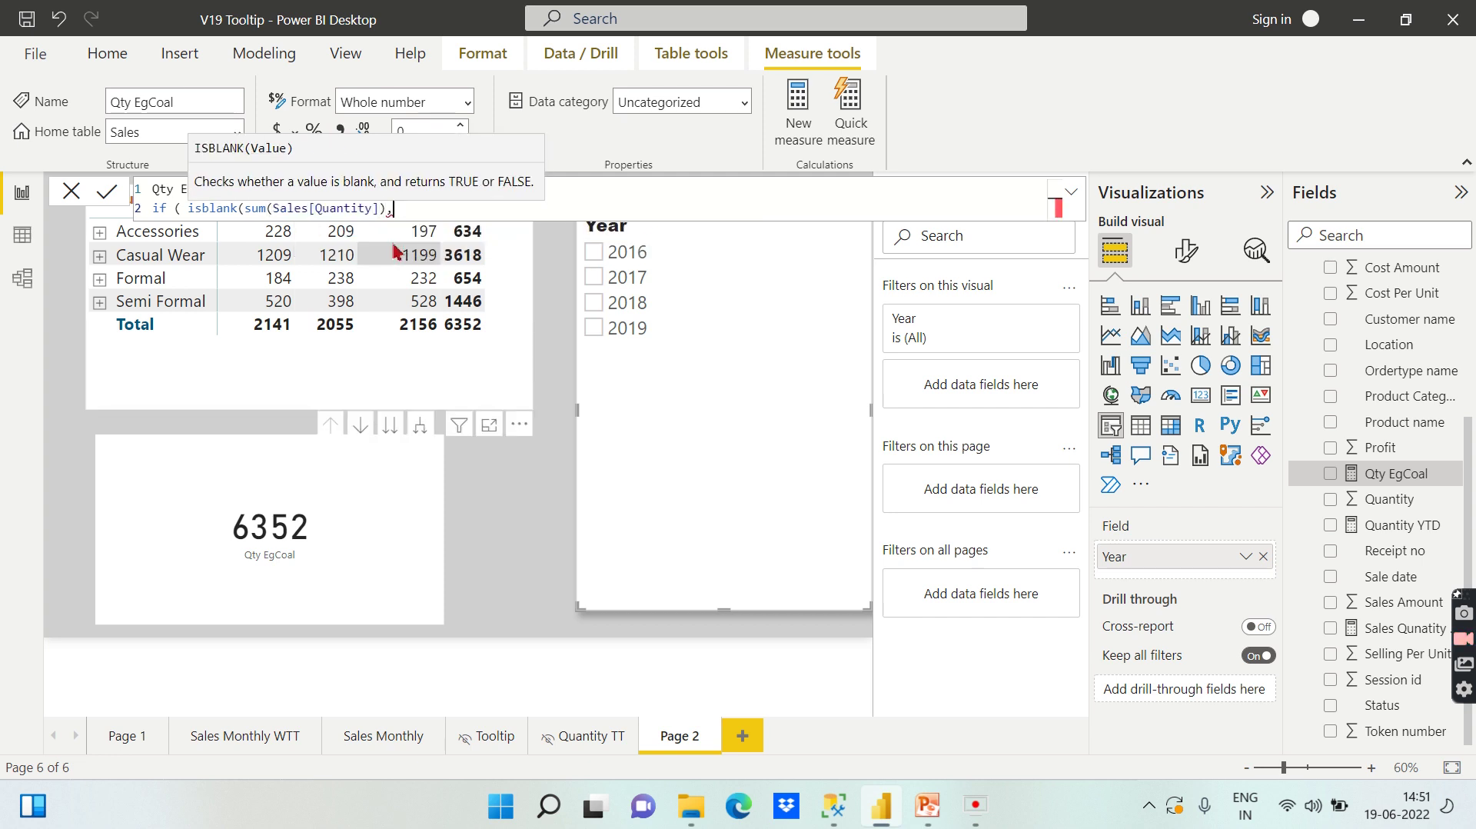
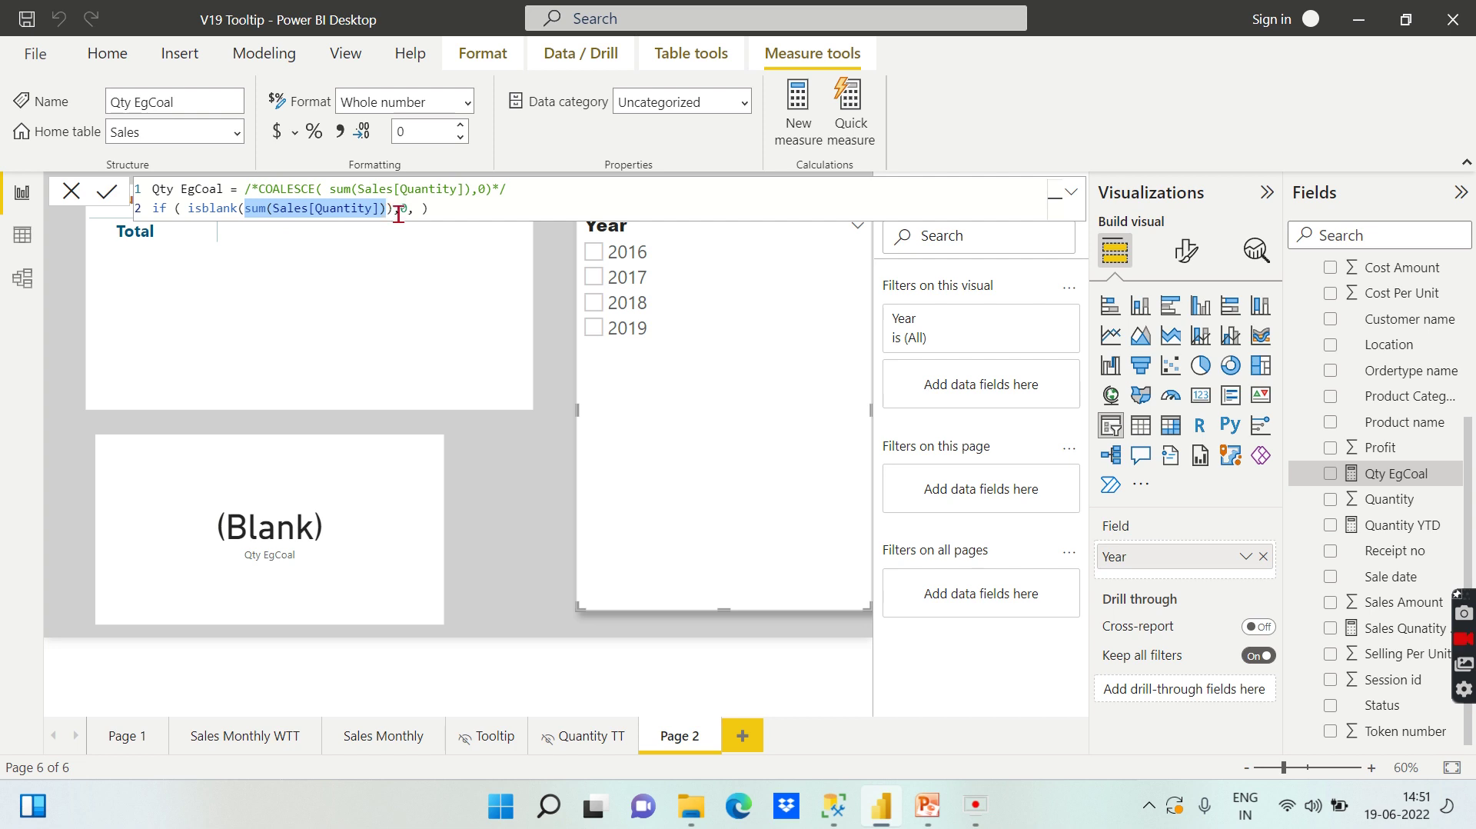
pyautogui.click(424, 209)
pyautogui.write('sum(Sales[Quantity])')
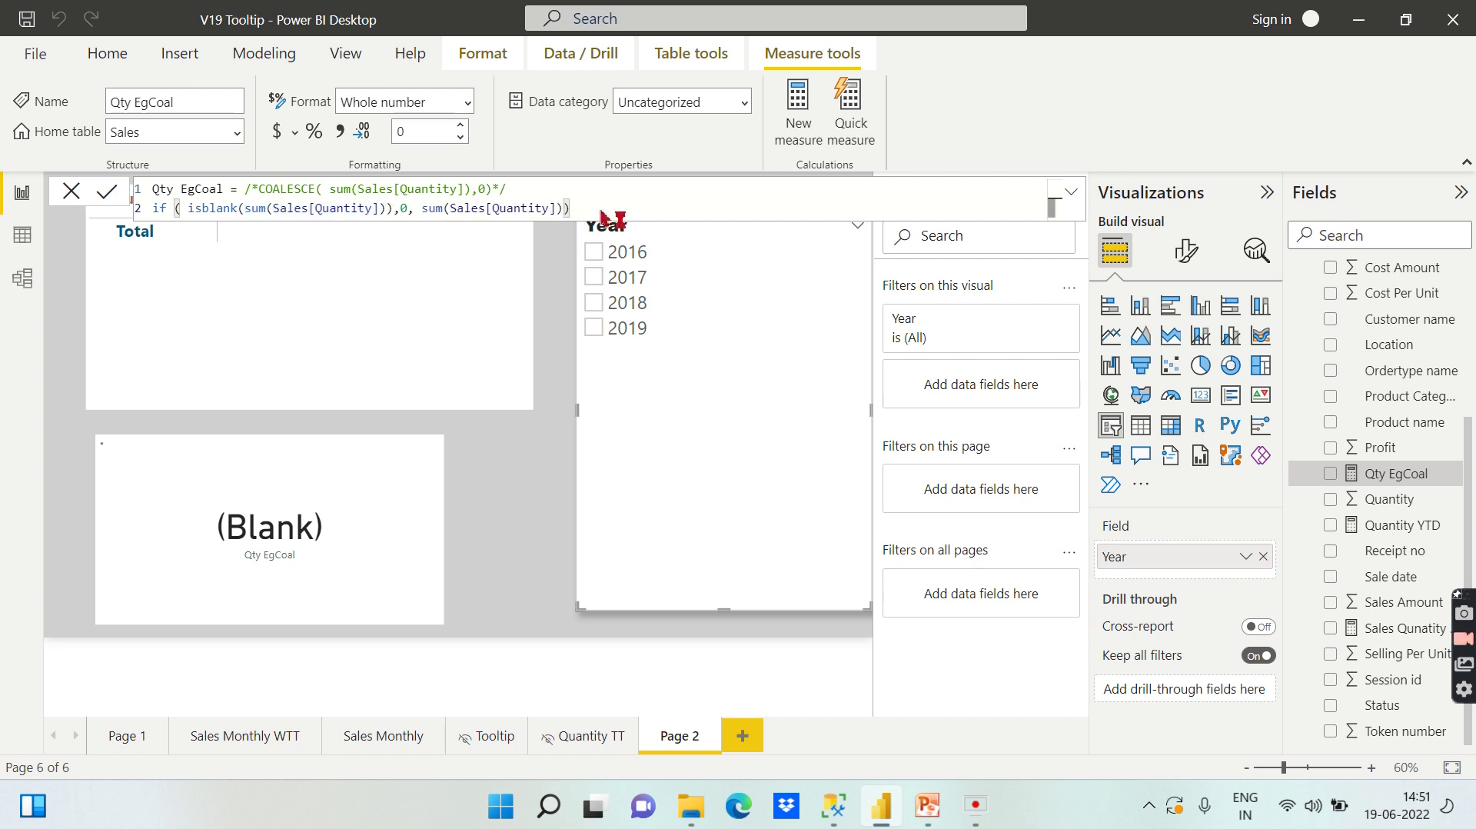
# Step: Compare the expanded Semi Formal quantities for 2017 and 2016, and cross-filter the card with Bangalore's Shirt PE cell
pyautogui.click(580, 393)
pyautogui.click(605, 283)
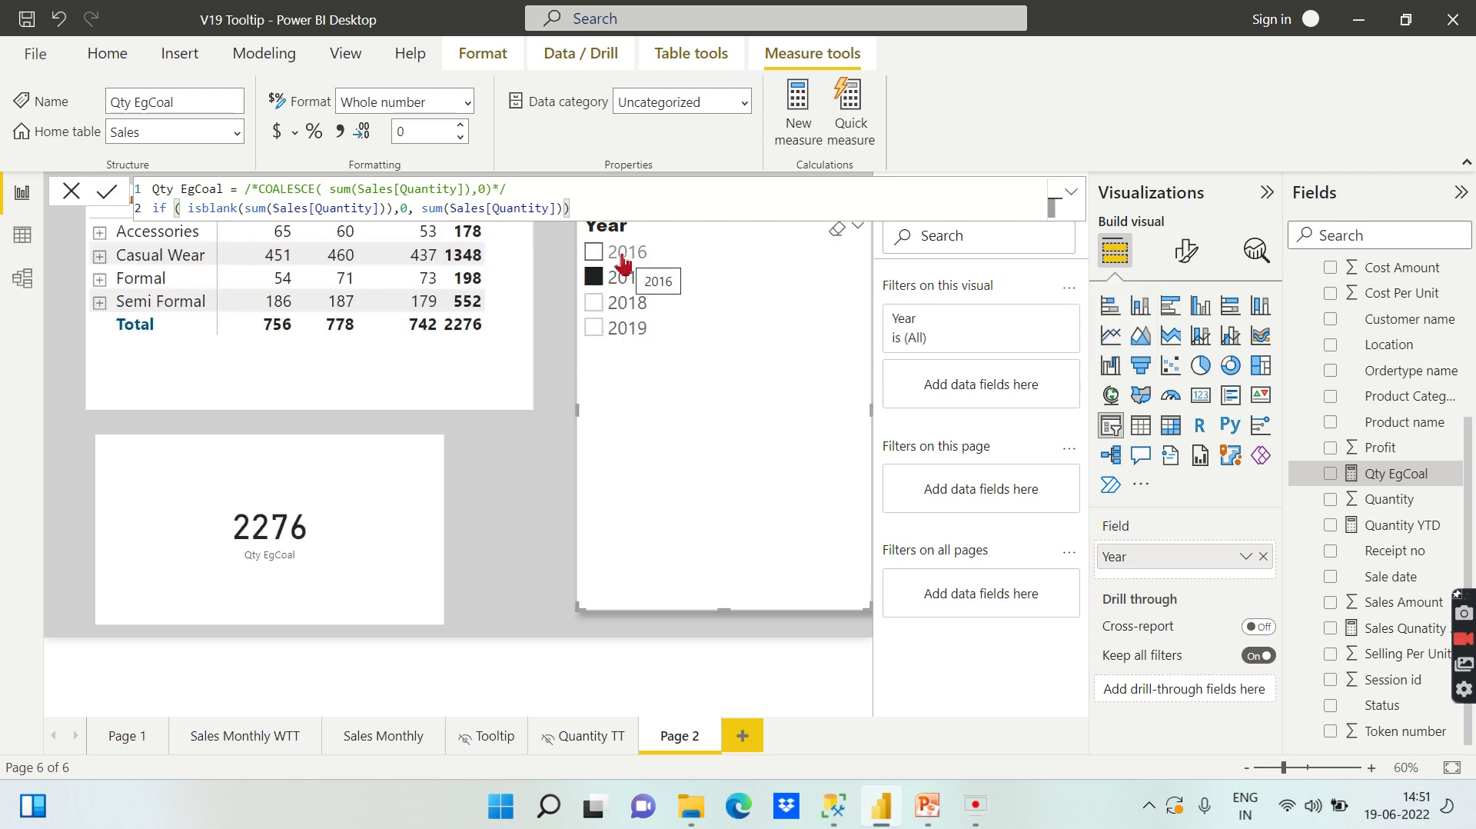
pyautogui.click(100, 302)
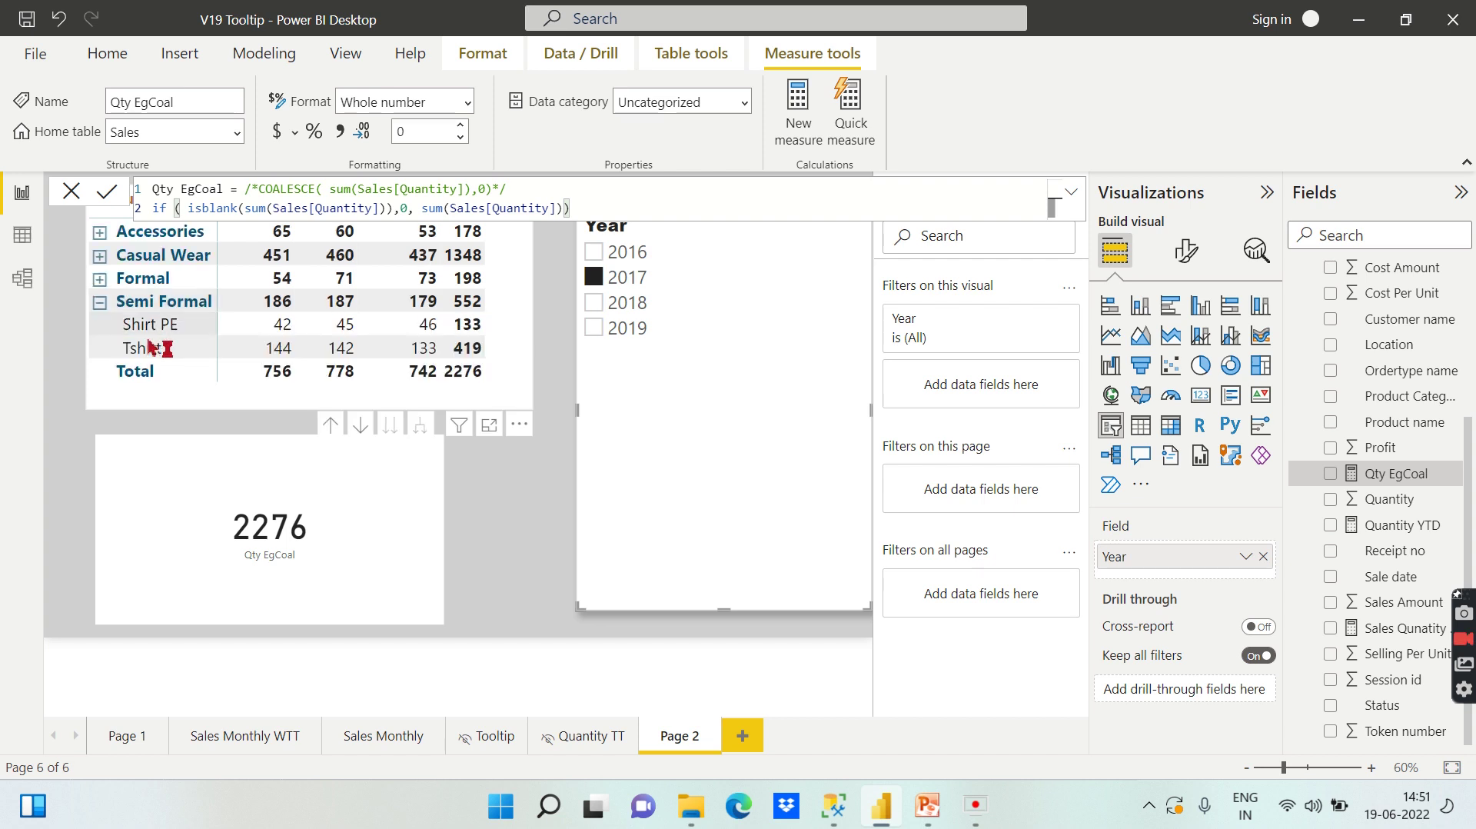
pyautogui.click(639, 253)
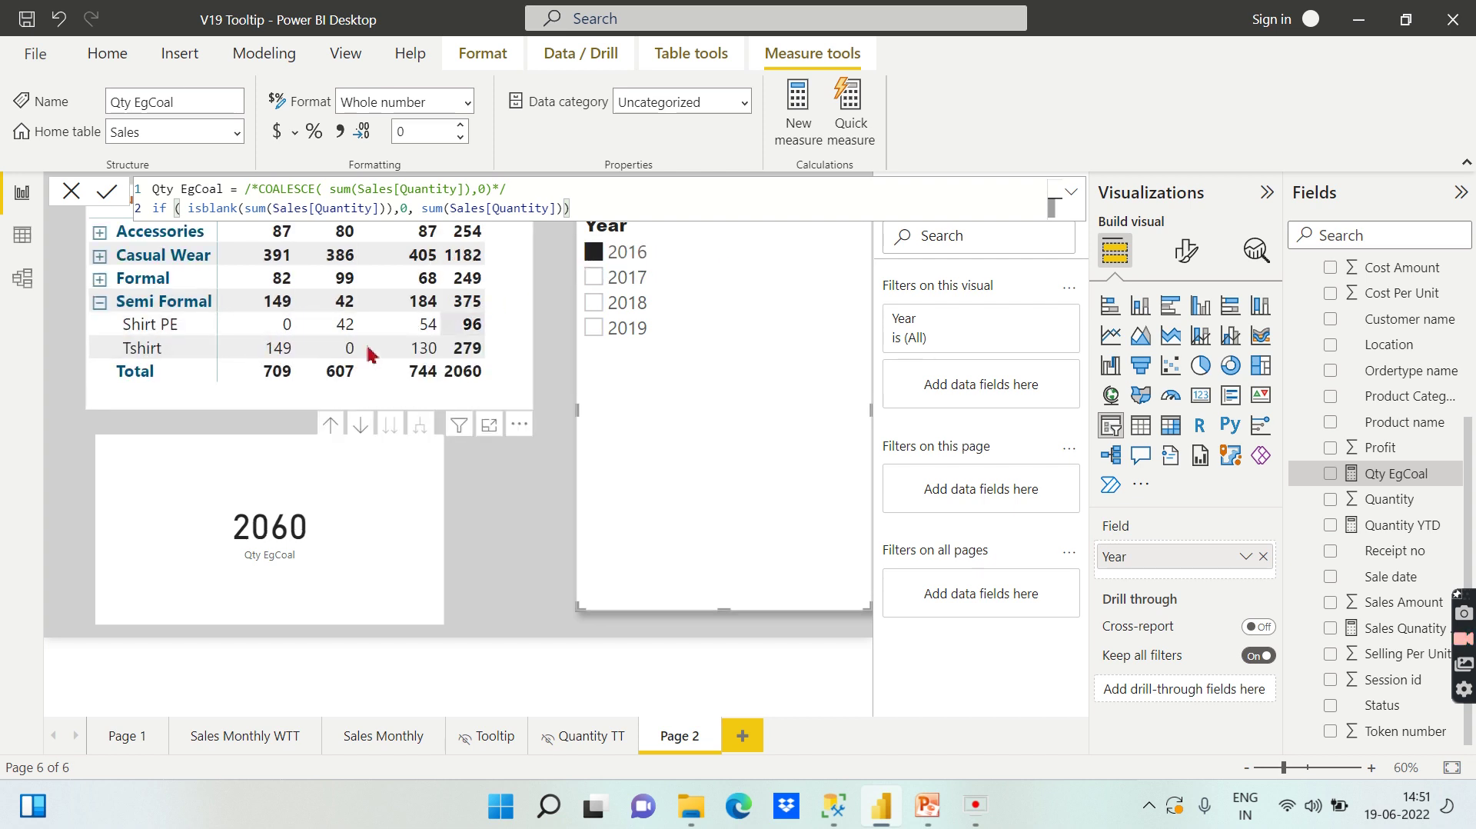
pyautogui.click(284, 329)
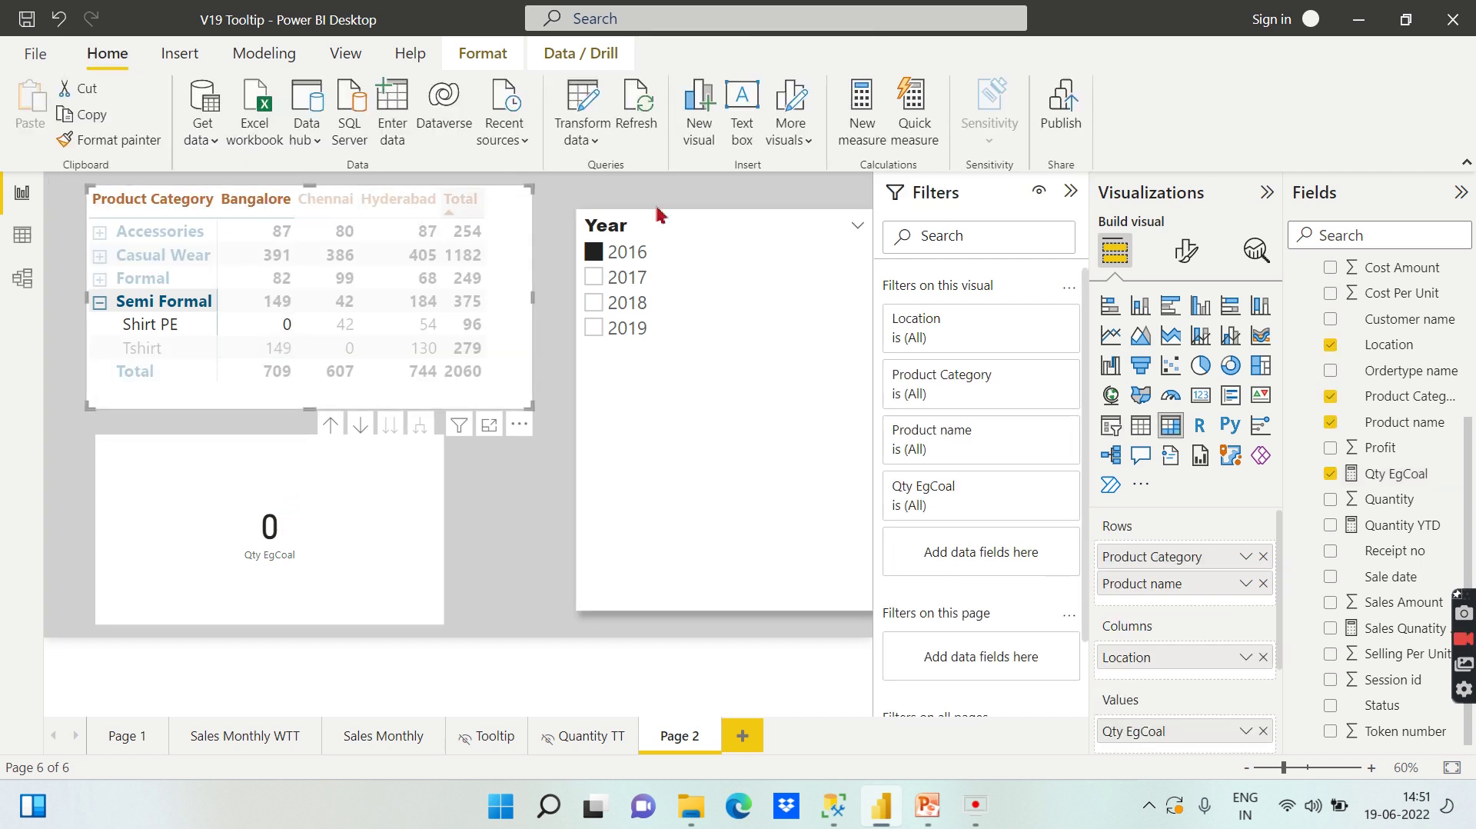
# Step: Review the commented COALESCE line against the IF version in Qty EgCoal, and clear the matrix's Shirt PE cross-filter
pyautogui.click(1380, 475)
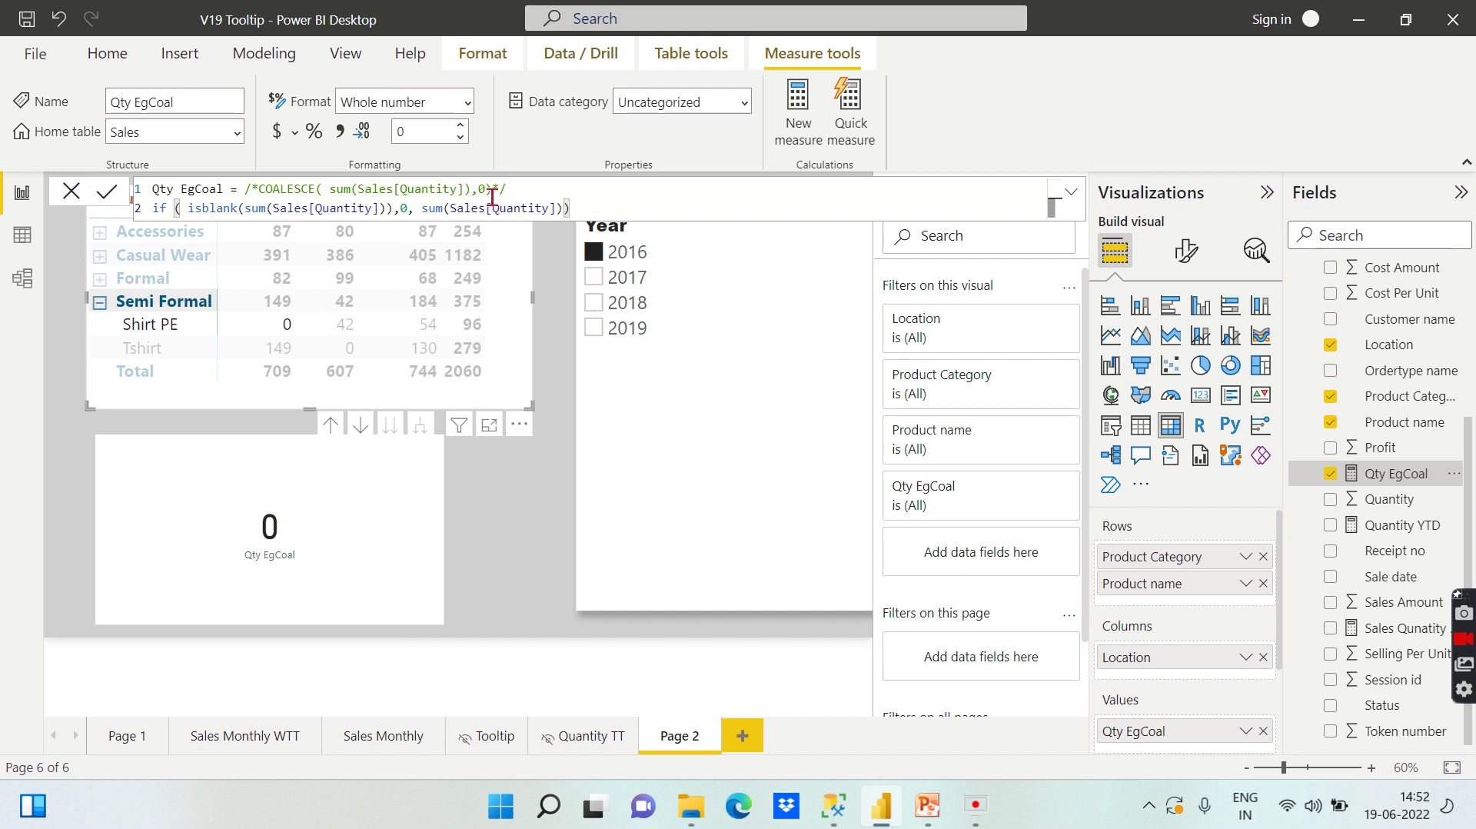
pyautogui.write(')')
pyautogui.click(559, 395)
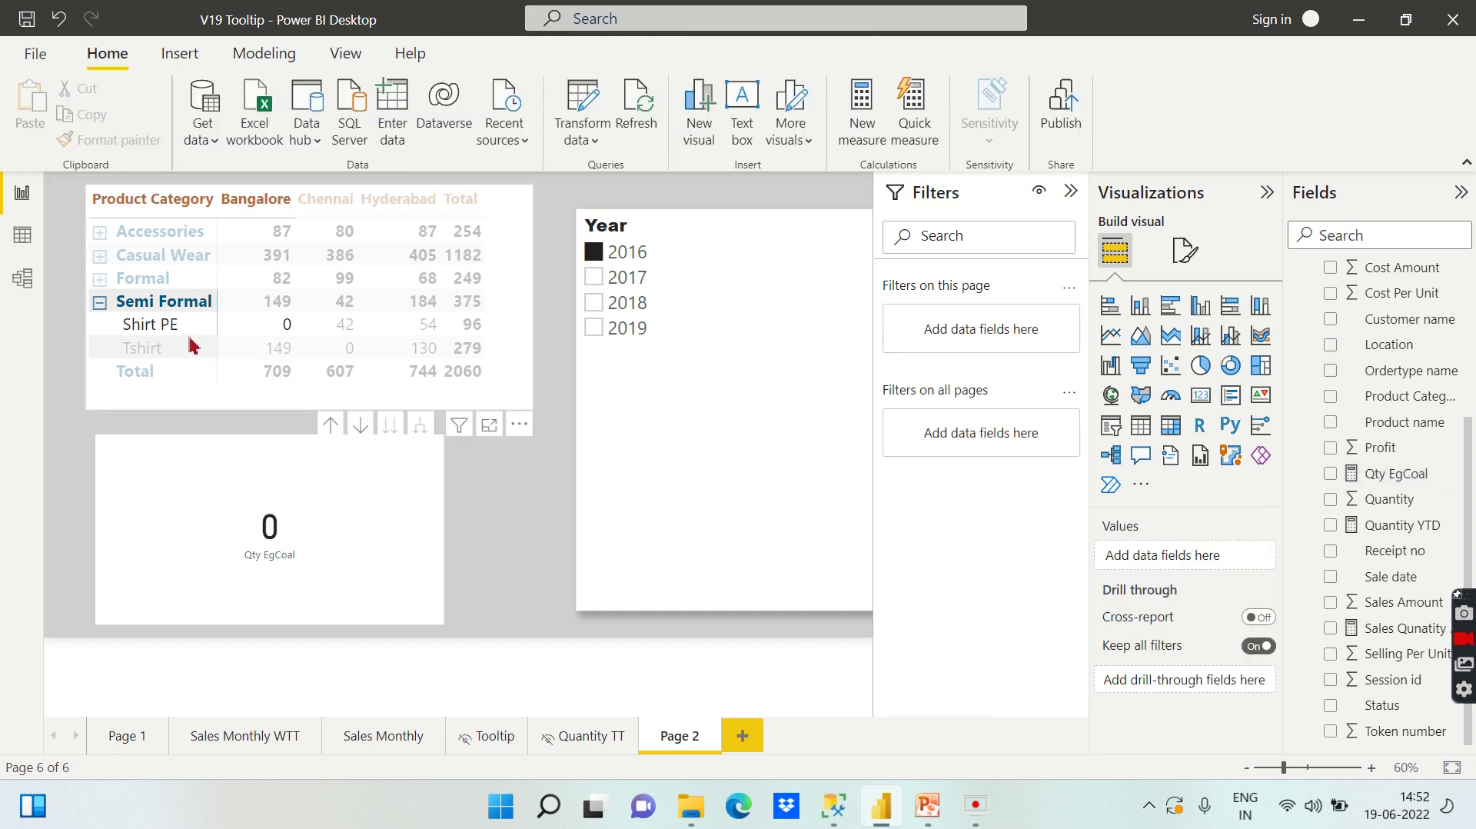
pyautogui.click(238, 325)
# Step: Show the Product_ Master table in Data view, with its fields expanded and the Sales fields collapsed
pyautogui.scroll(5, 1310, 287)
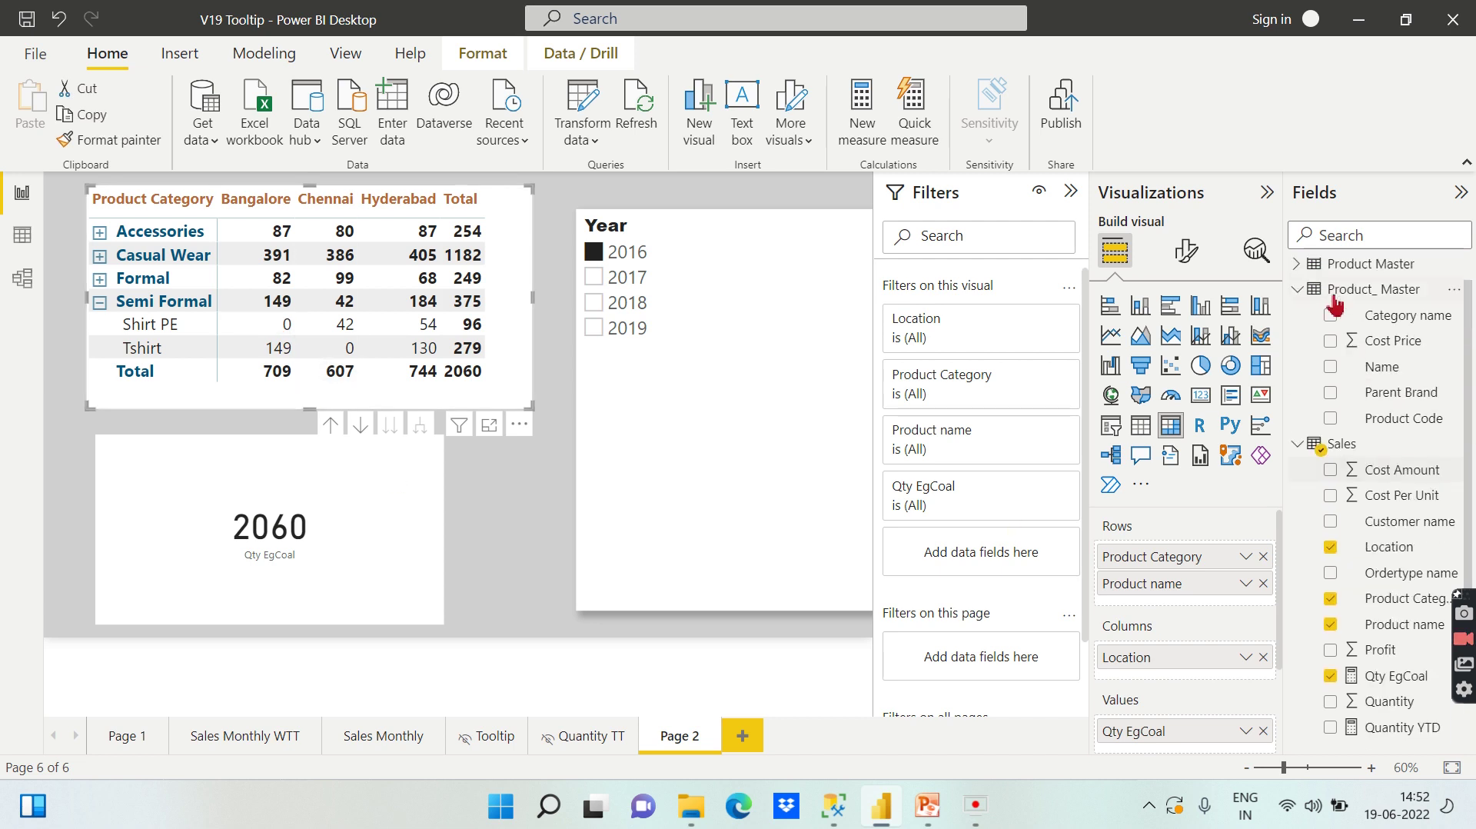
pyautogui.click(1297, 323)
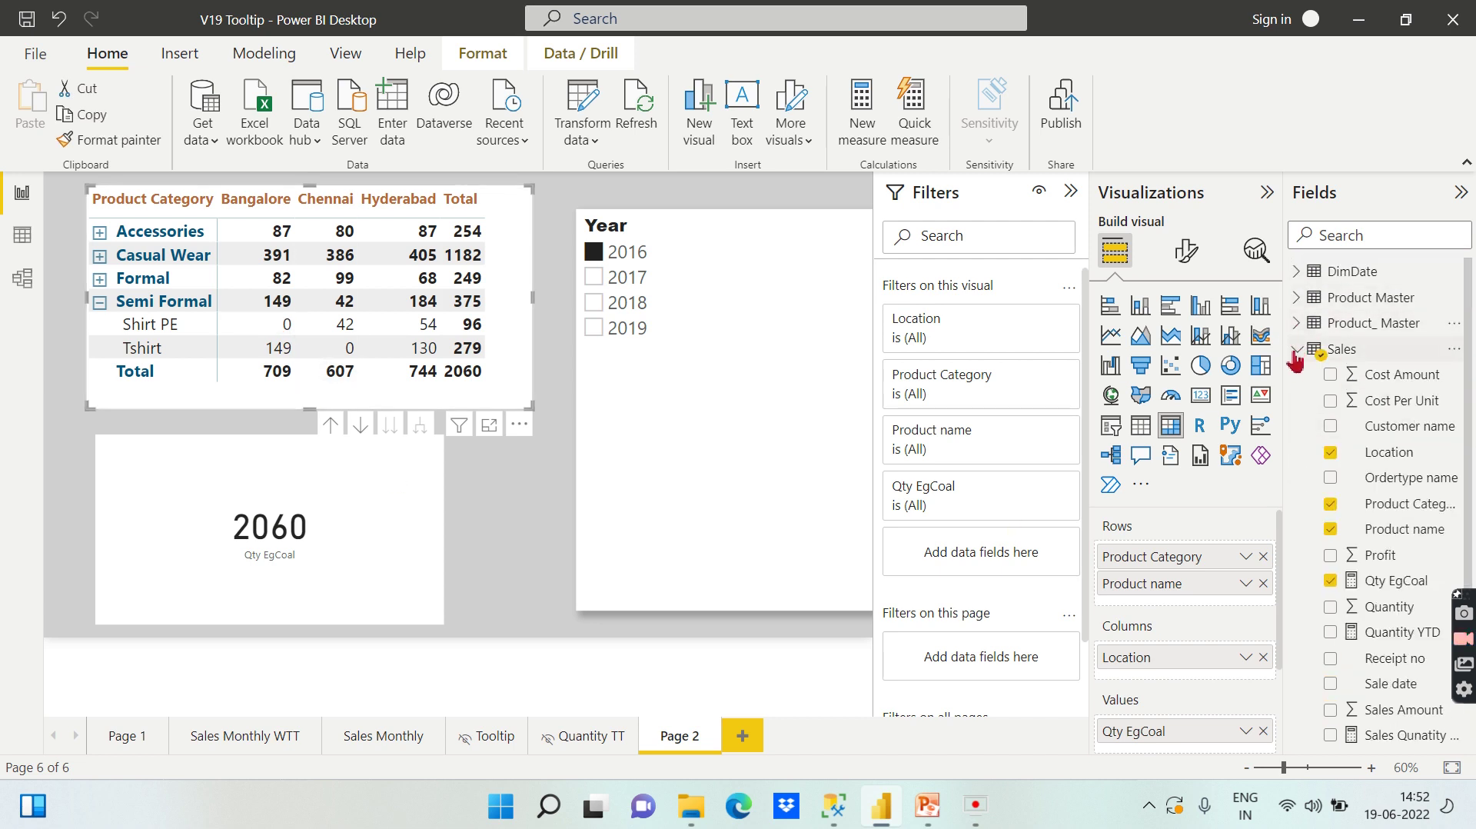
pyautogui.click(1297, 349)
pyautogui.click(22, 235)
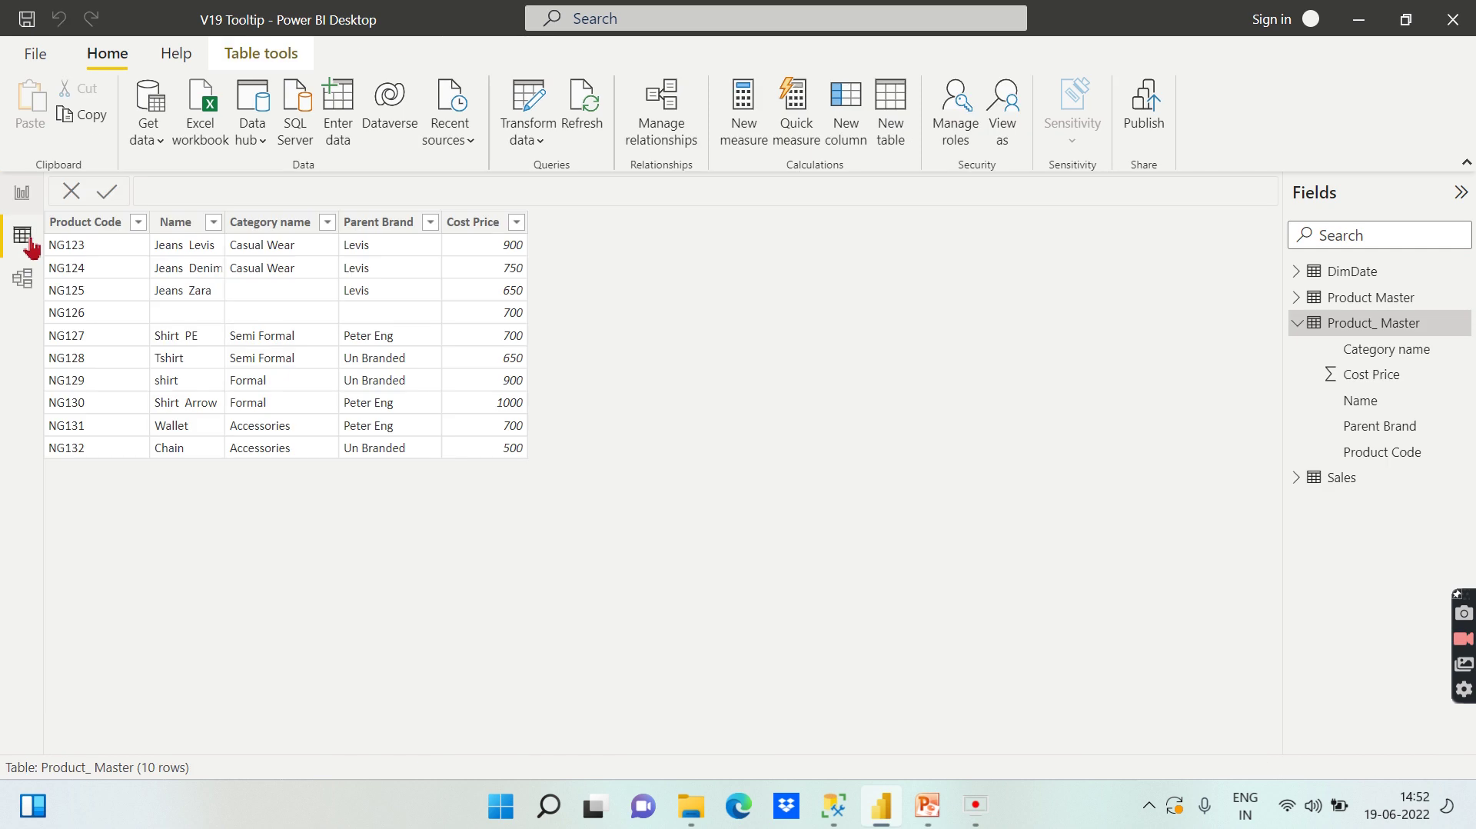
pyautogui.click(1302, 325)
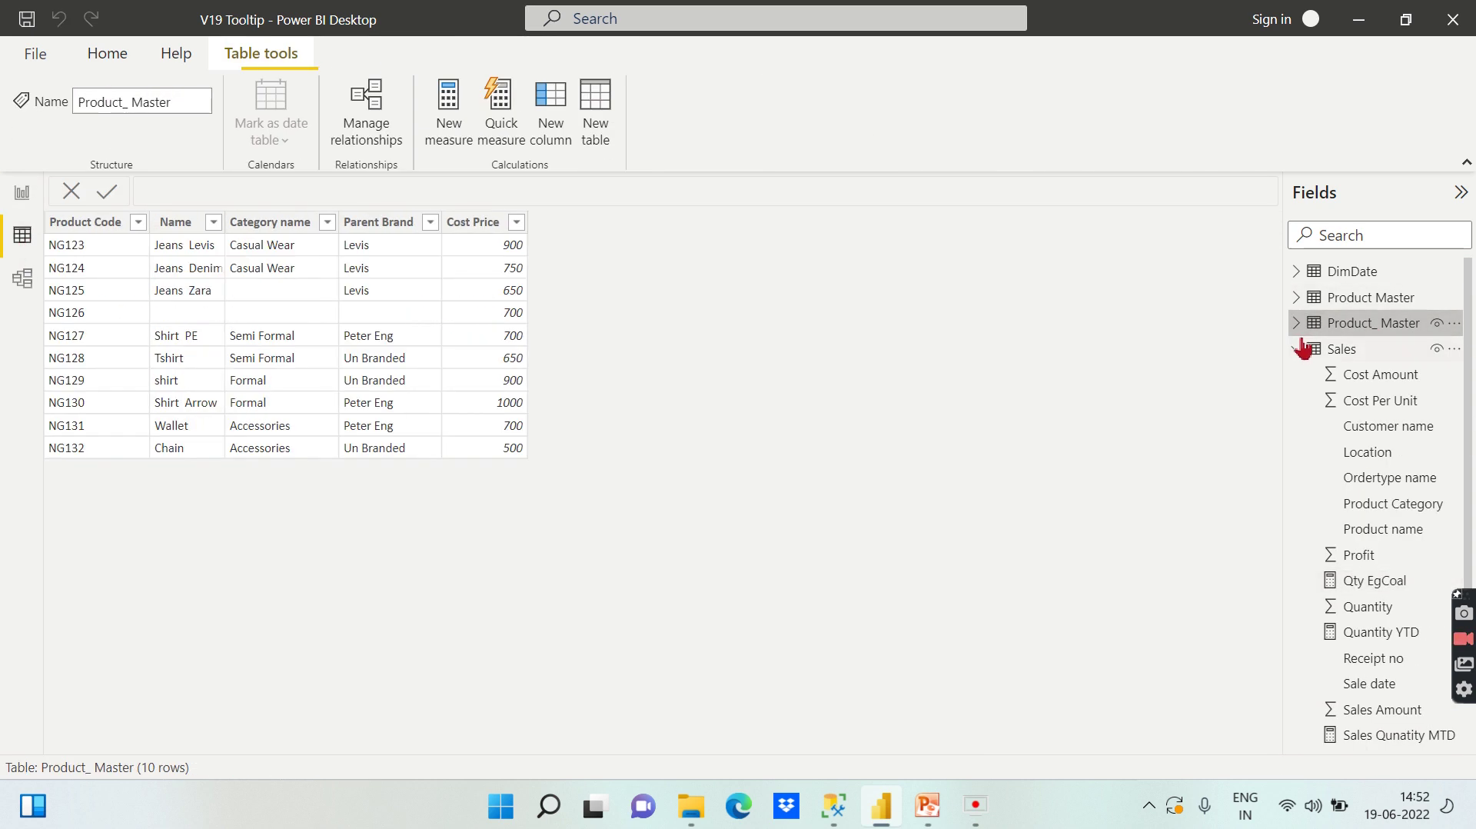
pyautogui.click(1297, 323)
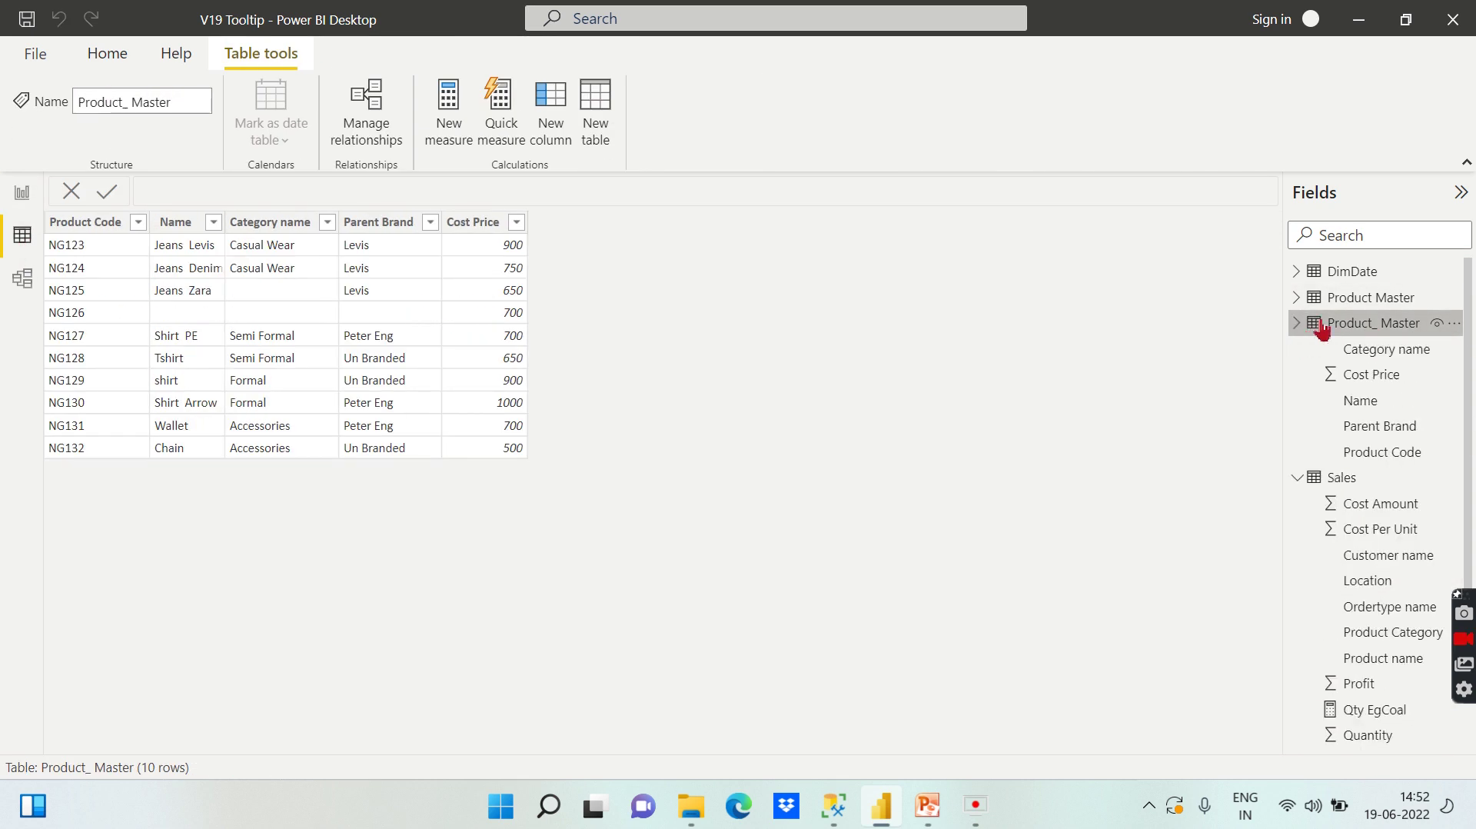
pyautogui.click(1298, 477)
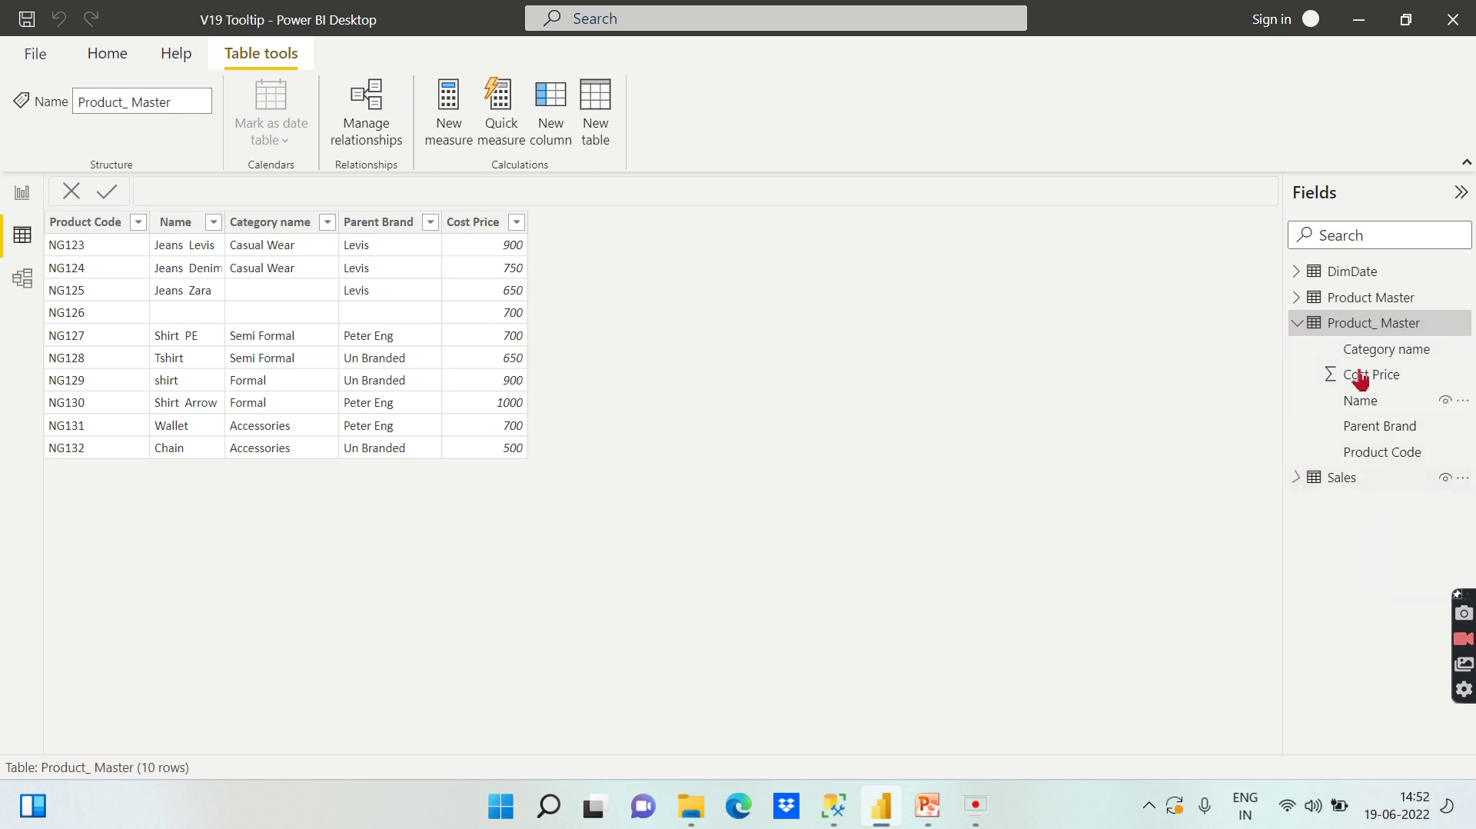
pyautogui.moveTo(1363, 329)
# Step: Add a calculated column named New Catg to the Product_ Master table
pyautogui.click(467, 227)
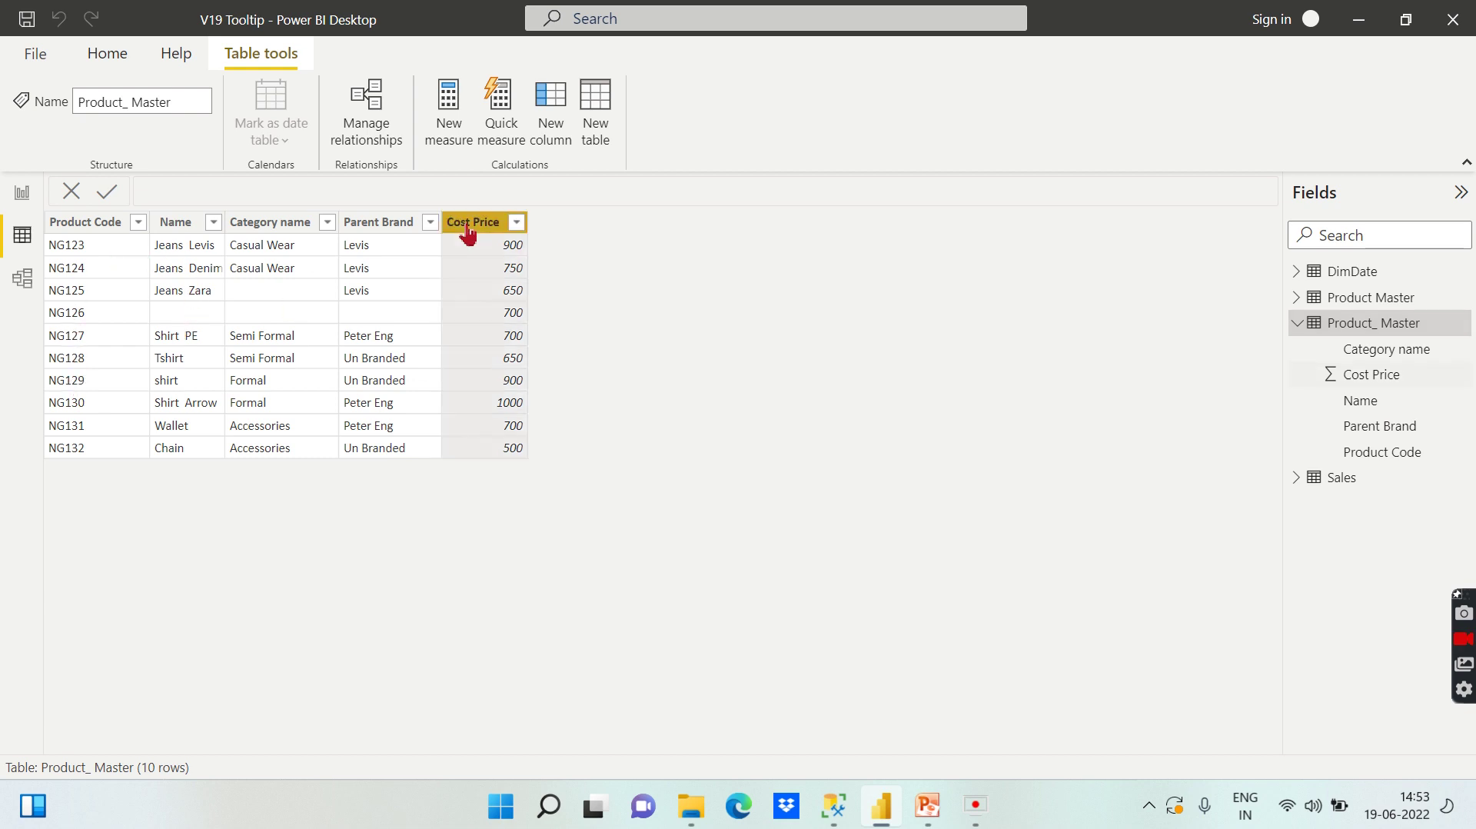
pyautogui.rightClick(467, 228)
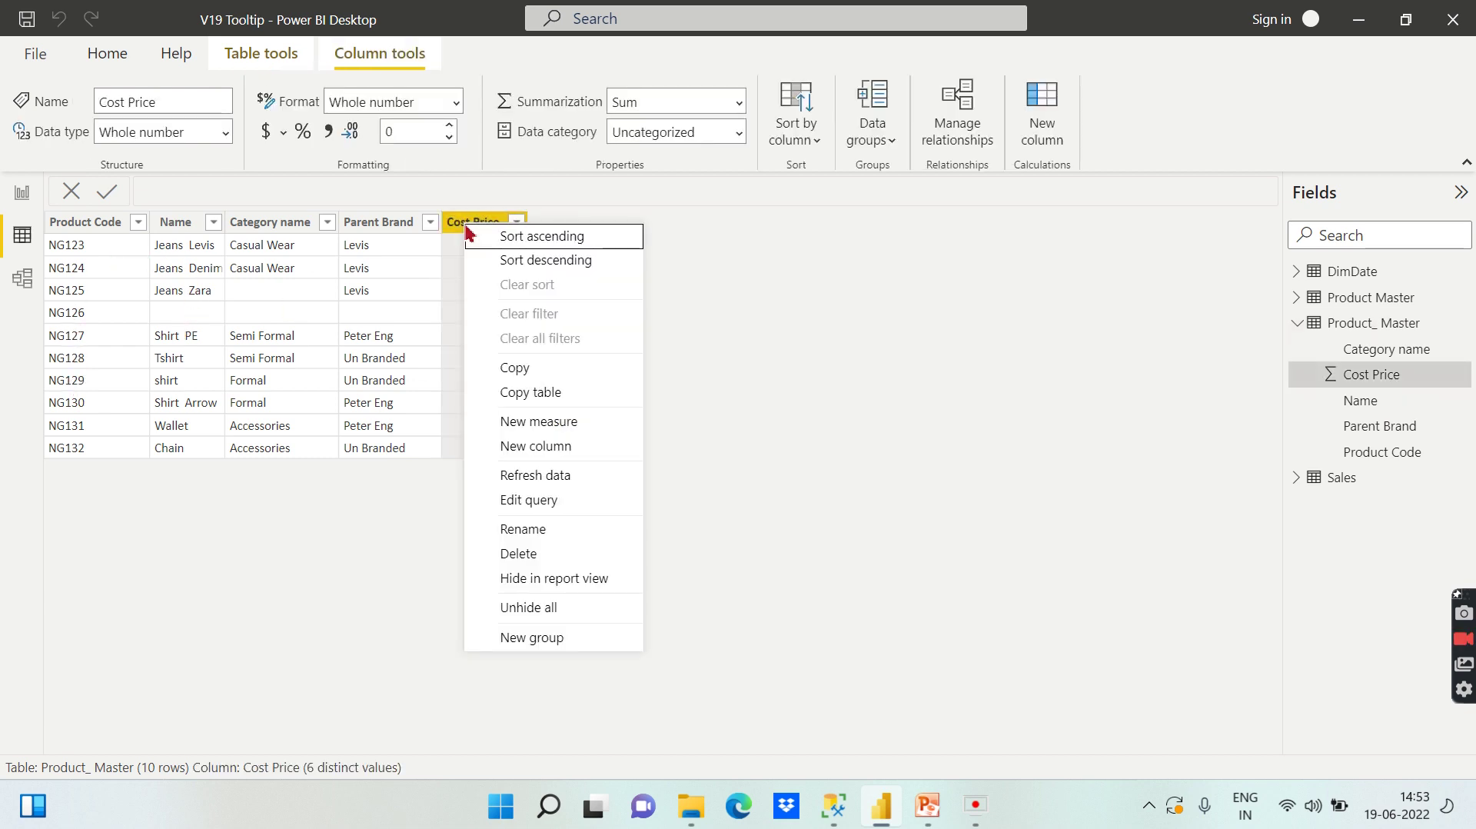
pyautogui.click(530, 447)
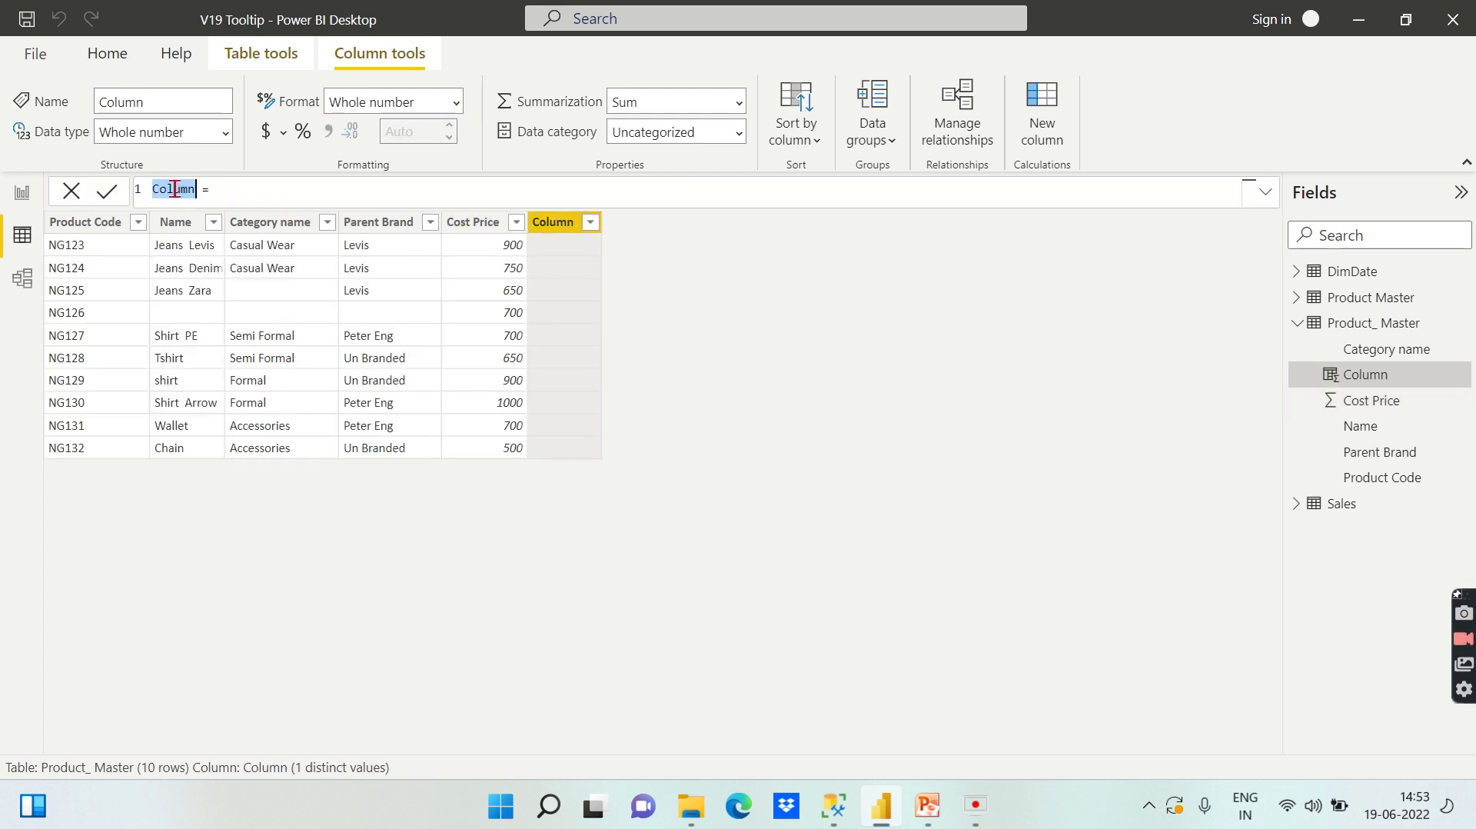
pyautogui.write('New Catg')
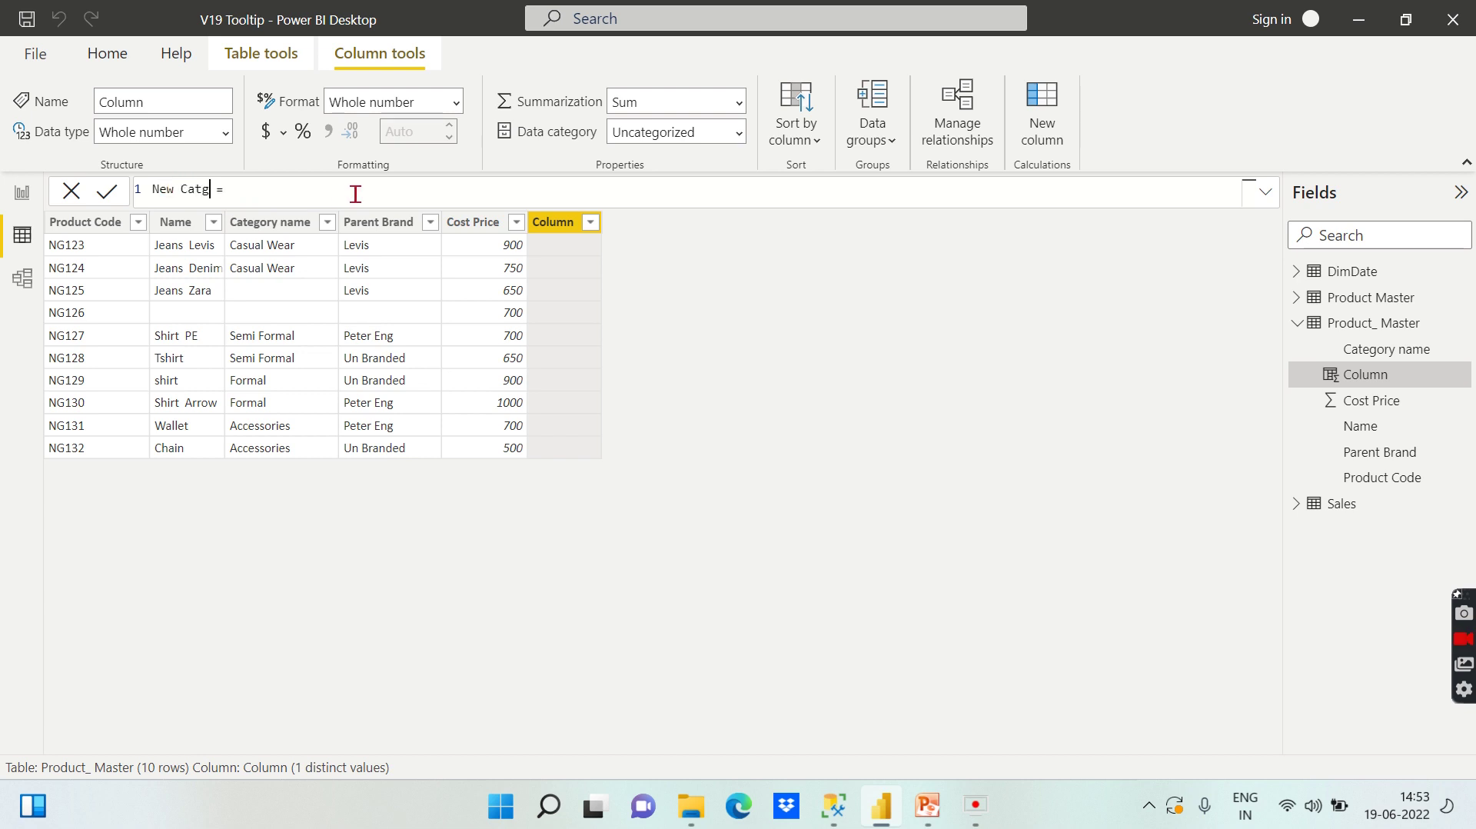
# Step: Begin the New Catg formula with COALESCE, using 'Product_ Master'[Category name] as its first argument
pyautogui.write('coal')
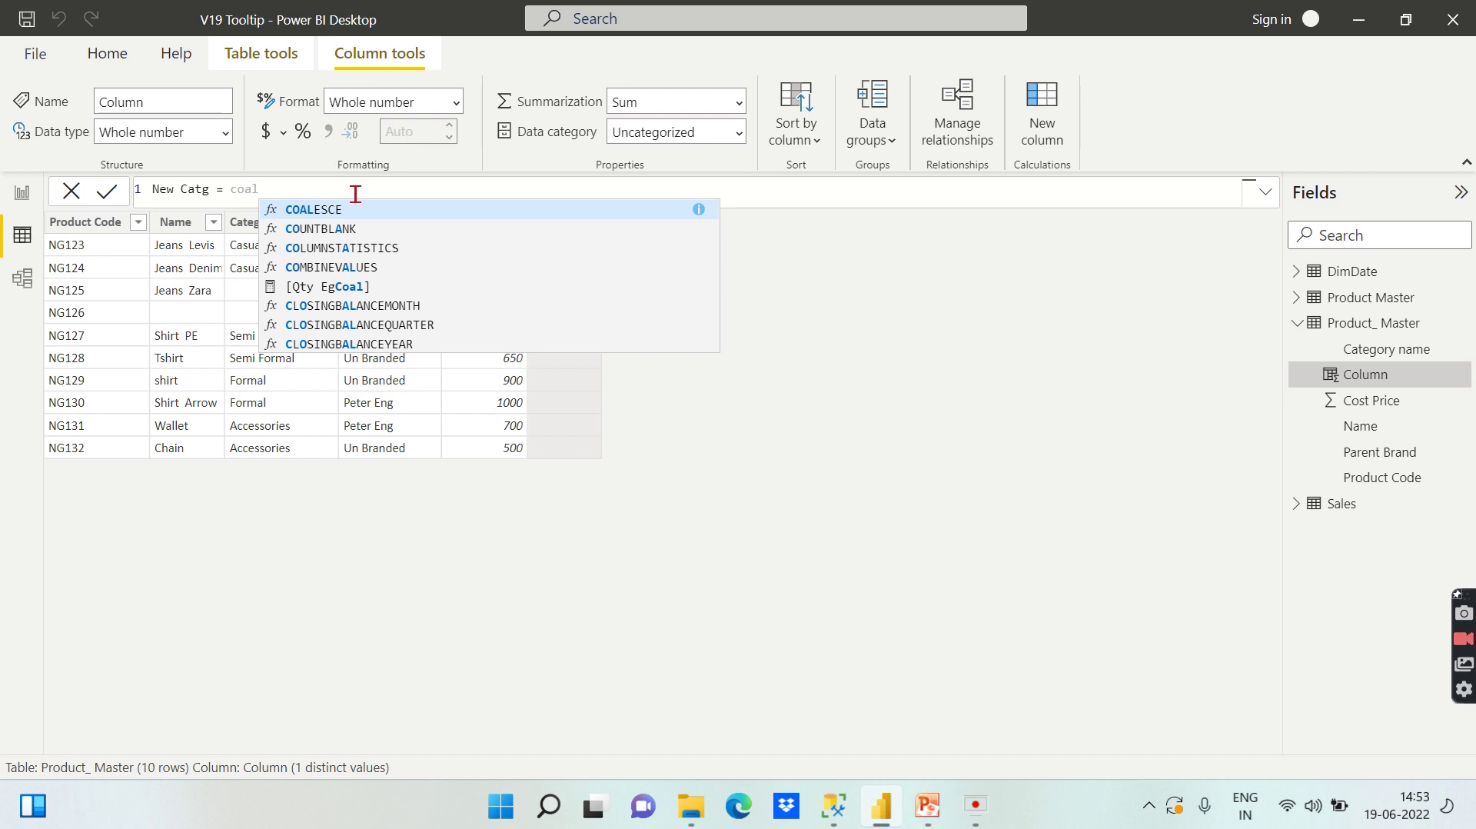
pyautogui.click(358, 212)
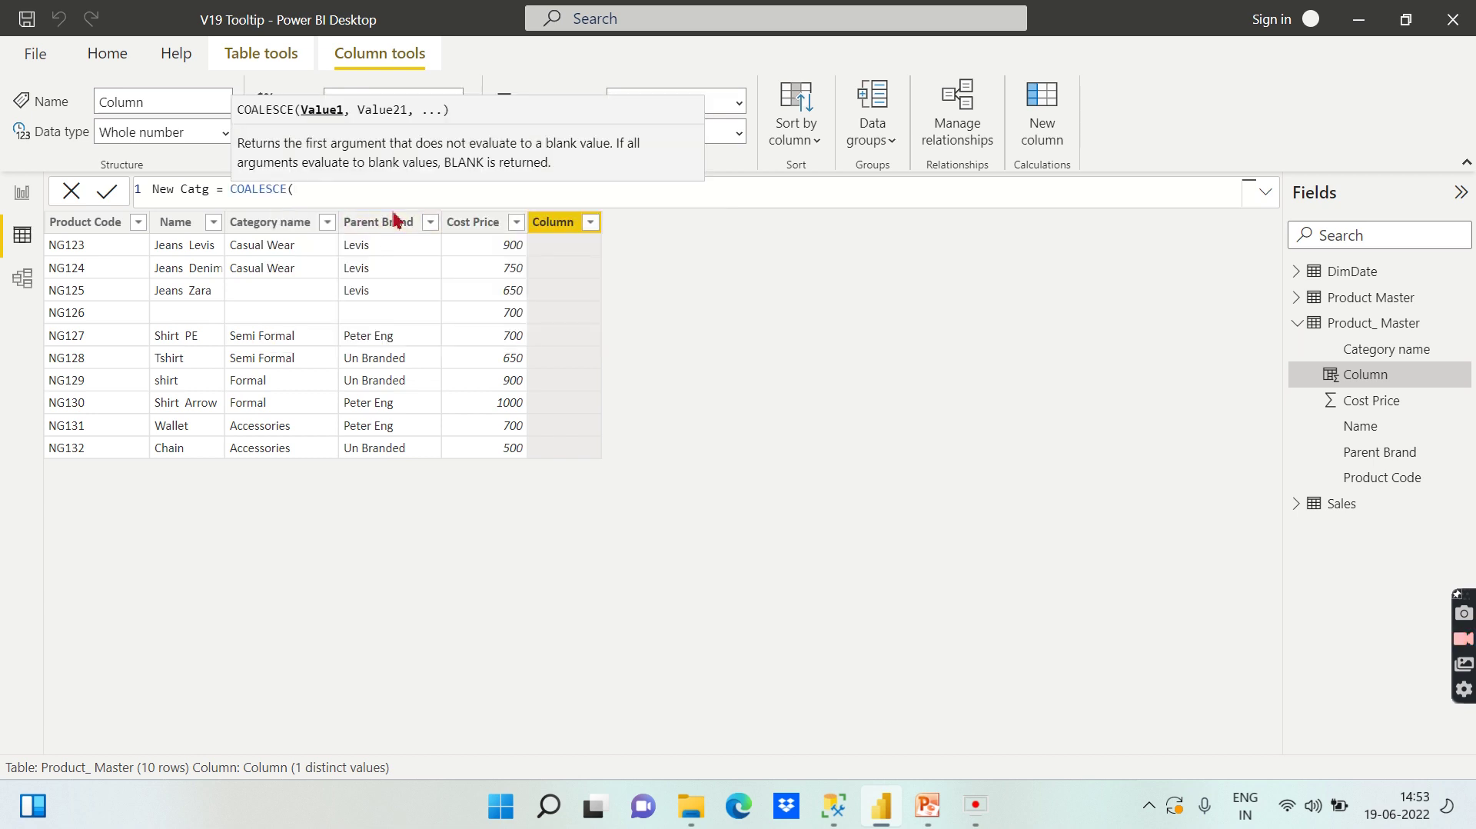
pyautogui.write('cate')
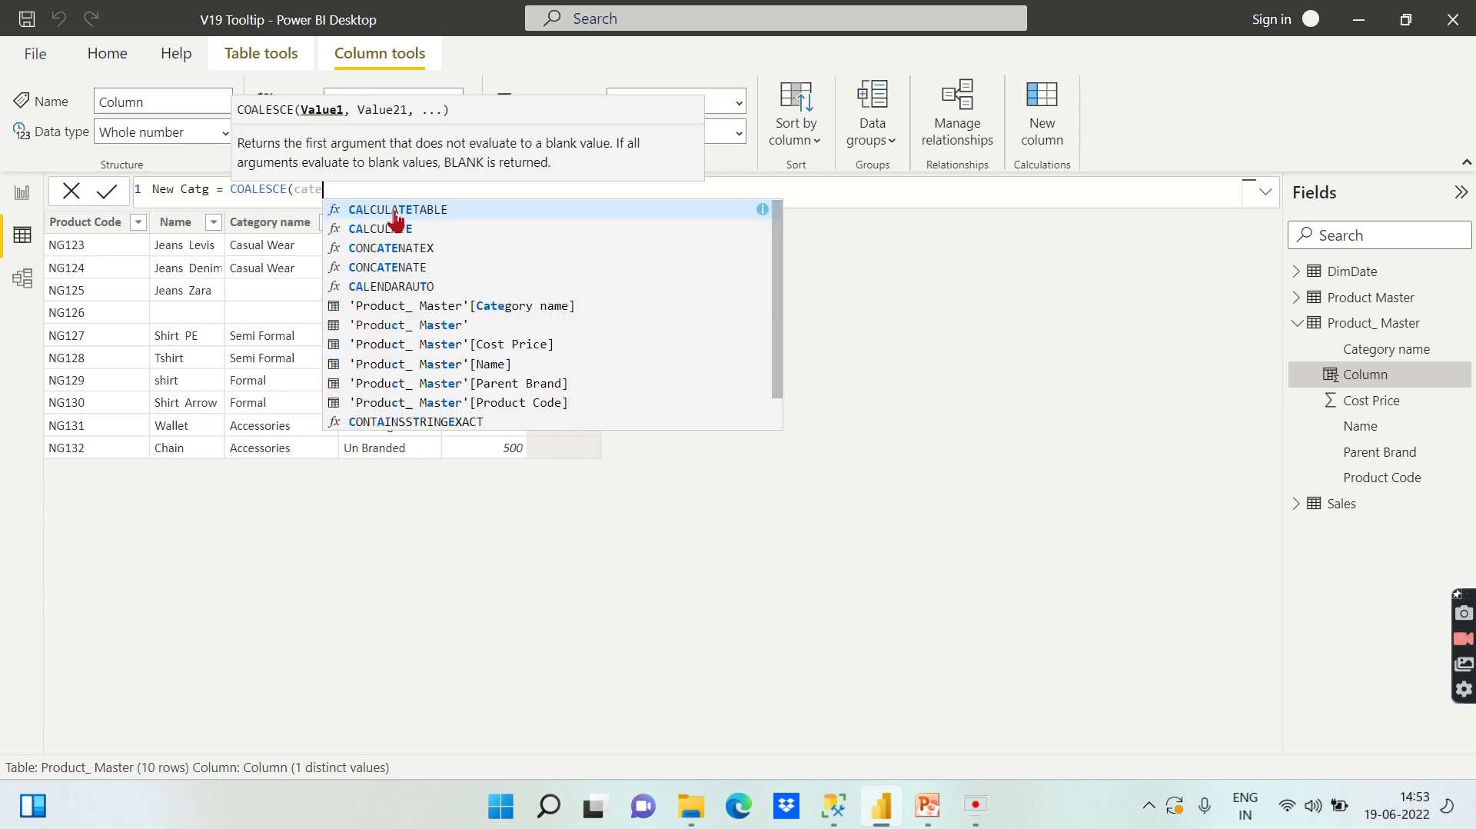
pyautogui.click(553, 297)
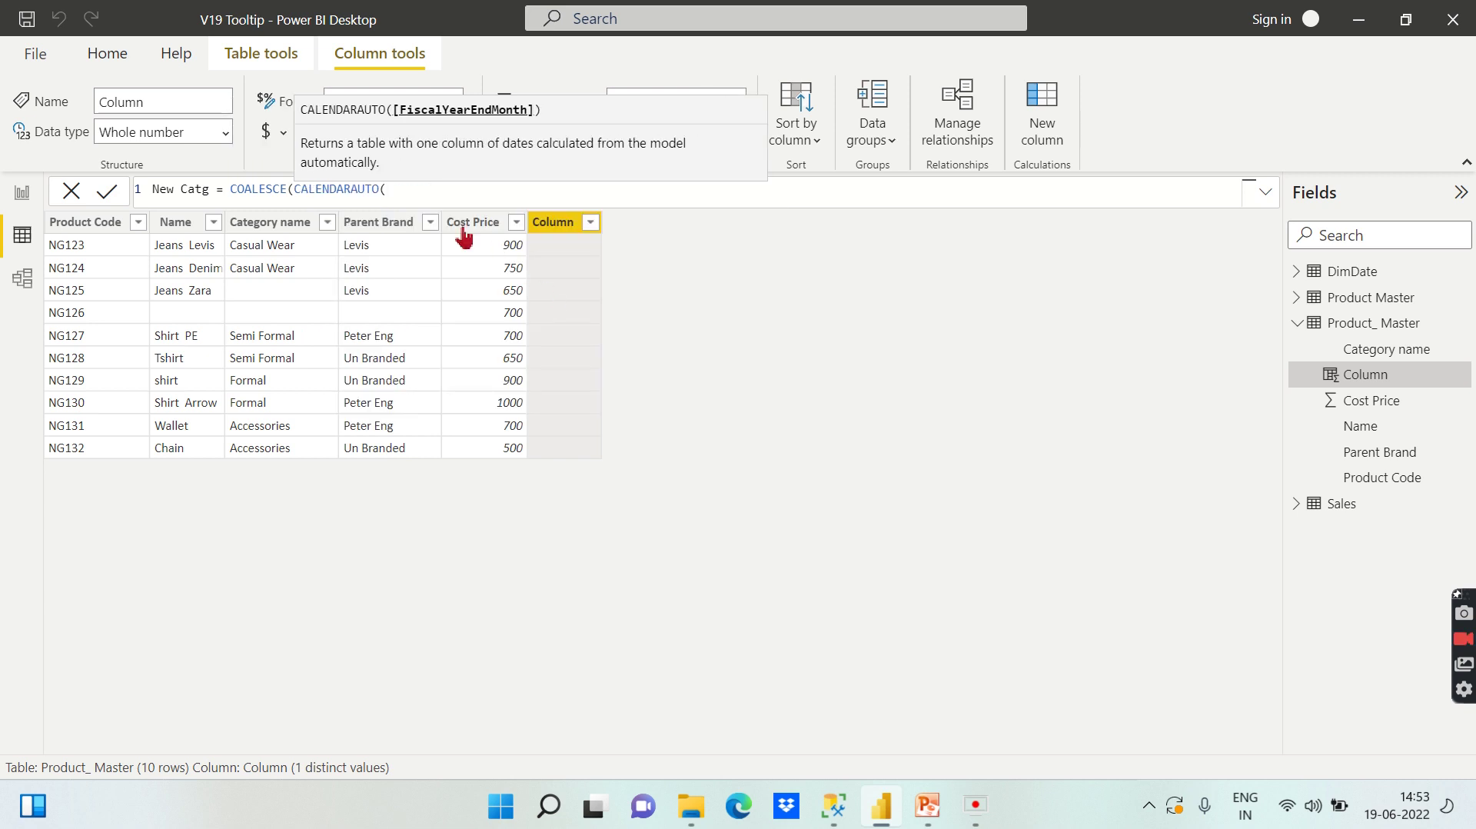
pyautogui.moveTo(389, 190); pyautogui.dragTo(304, 189)
pyautogui.write('ateg')
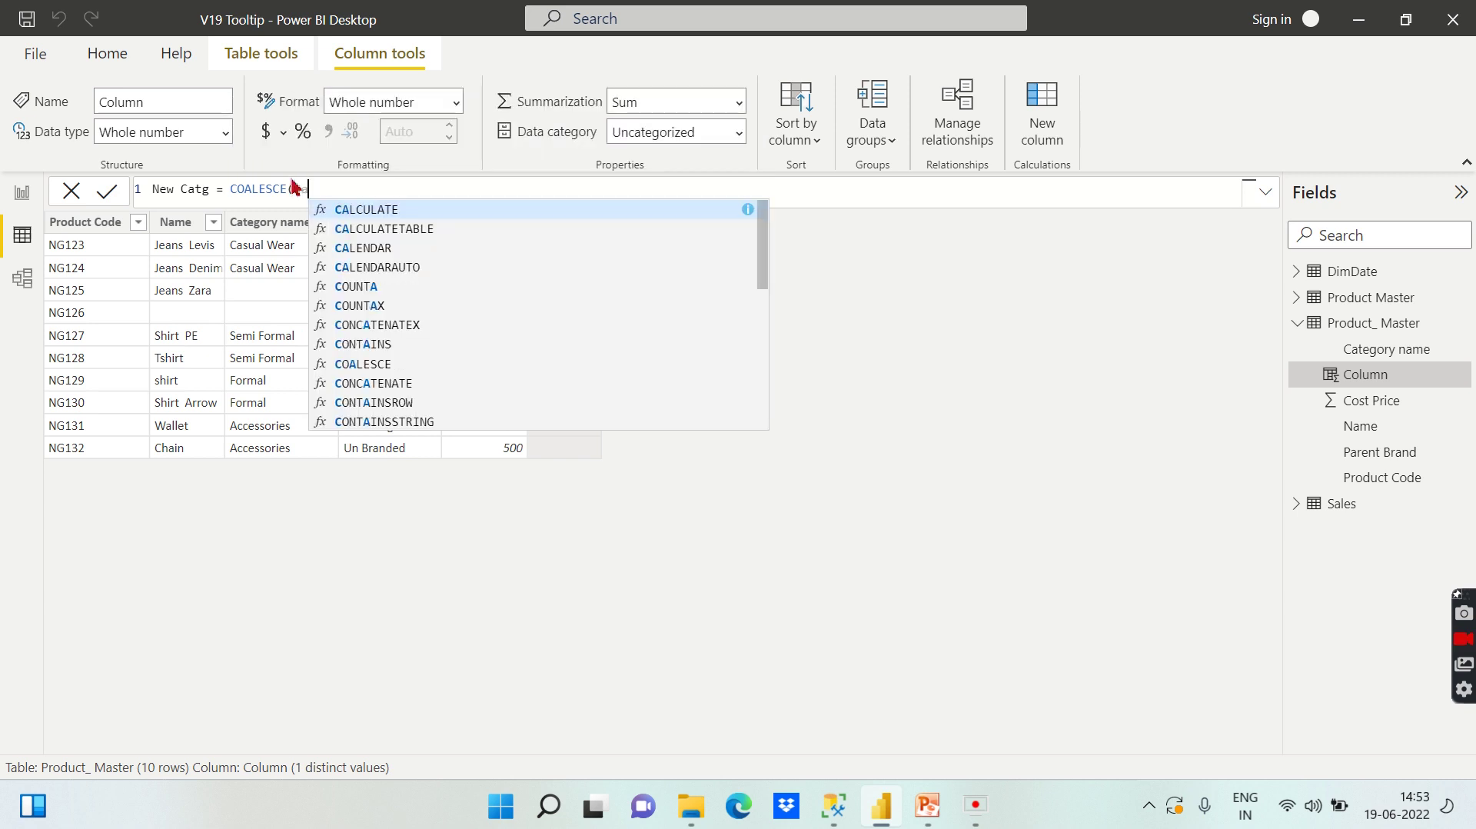
pyautogui.click(489, 210)
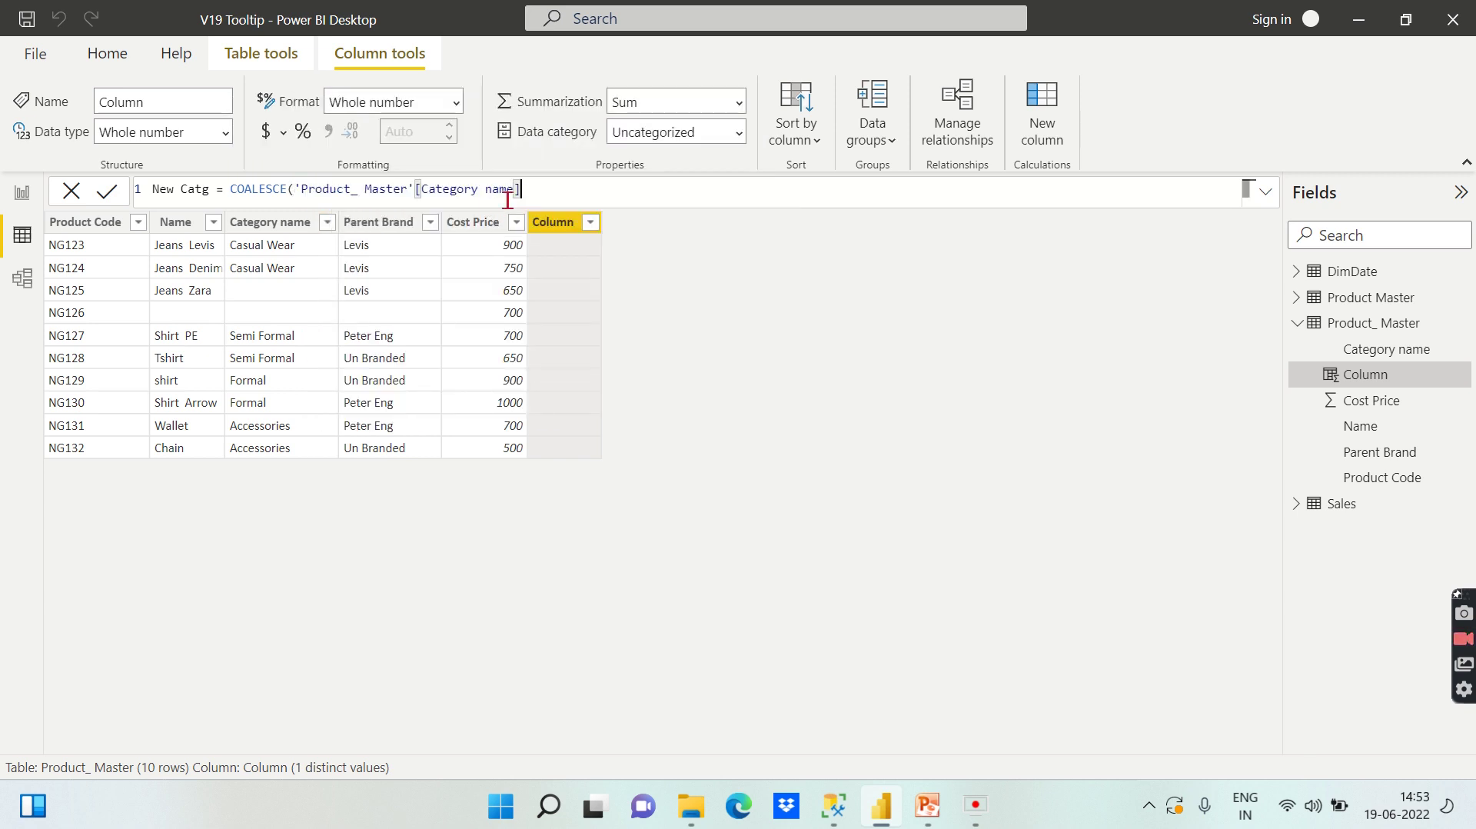
# Step: Add 'Product_ Master'[Name] and 'Product_ Master'[Product Code] as the second and third COALESCE arguments, close the formula and commit it
pyautogui.write(',')
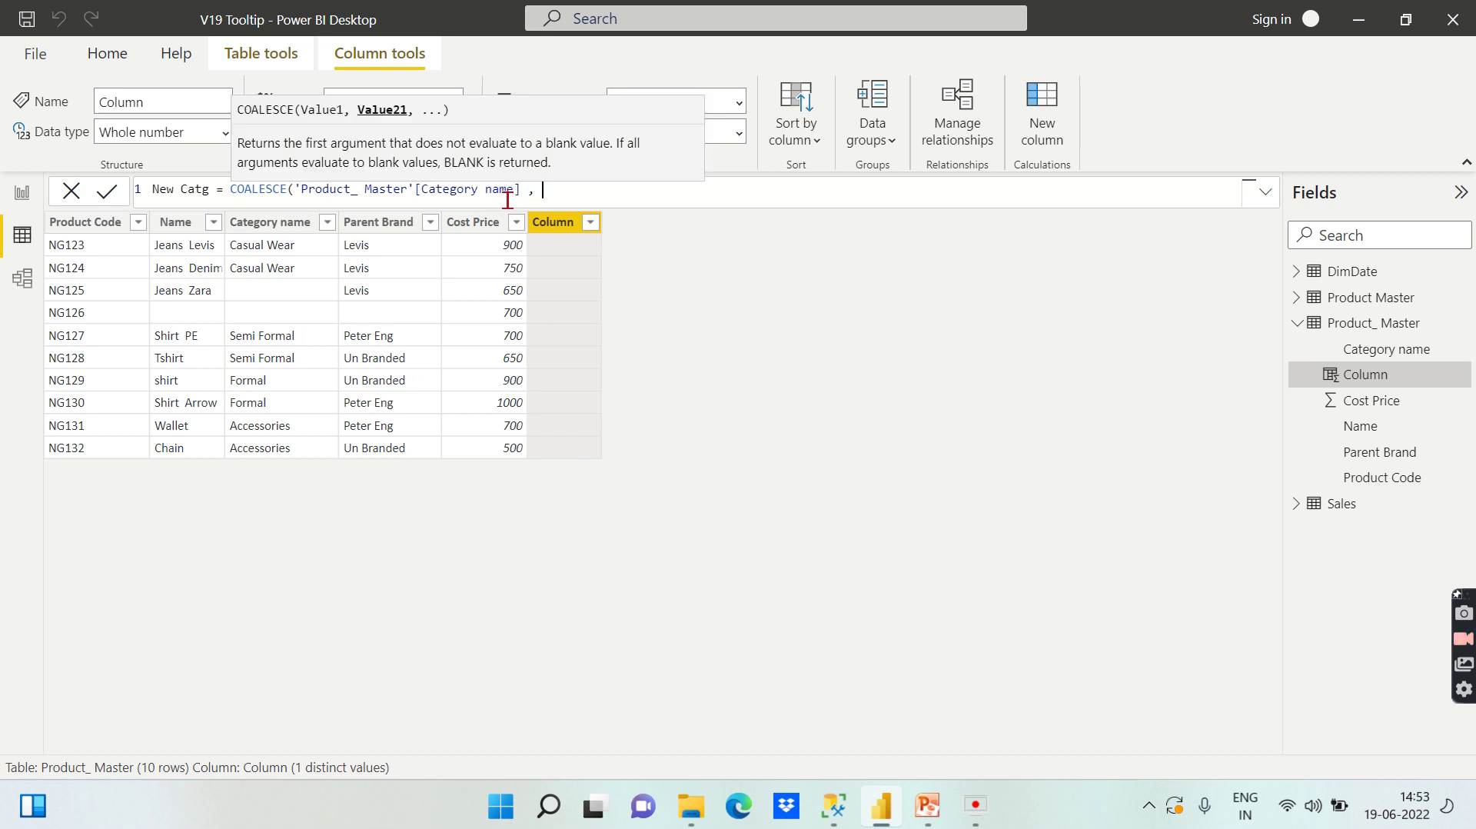
pyautogui.write(' NAme')
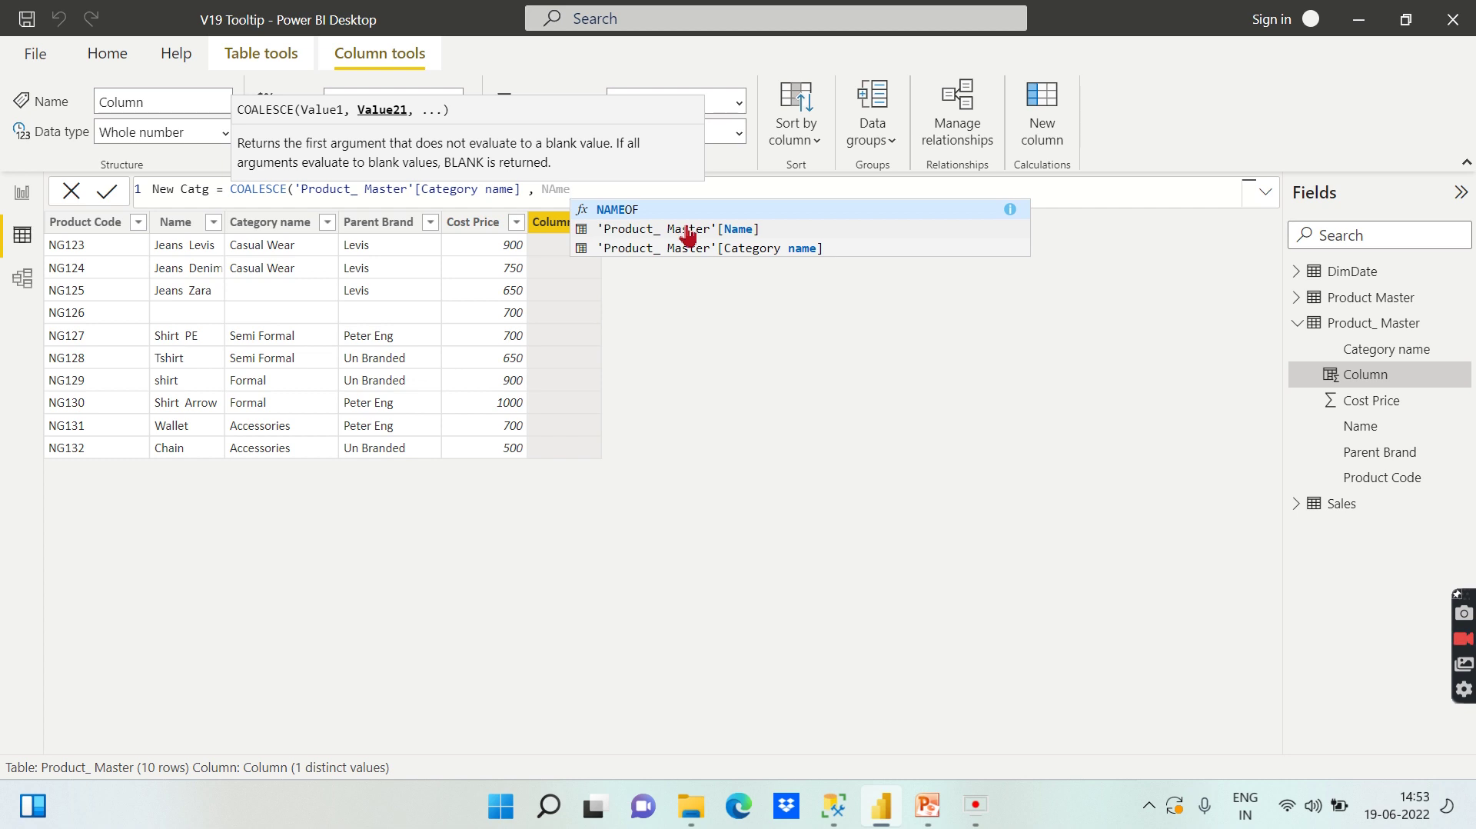
pyautogui.click(688, 233)
pyautogui.write(', ')
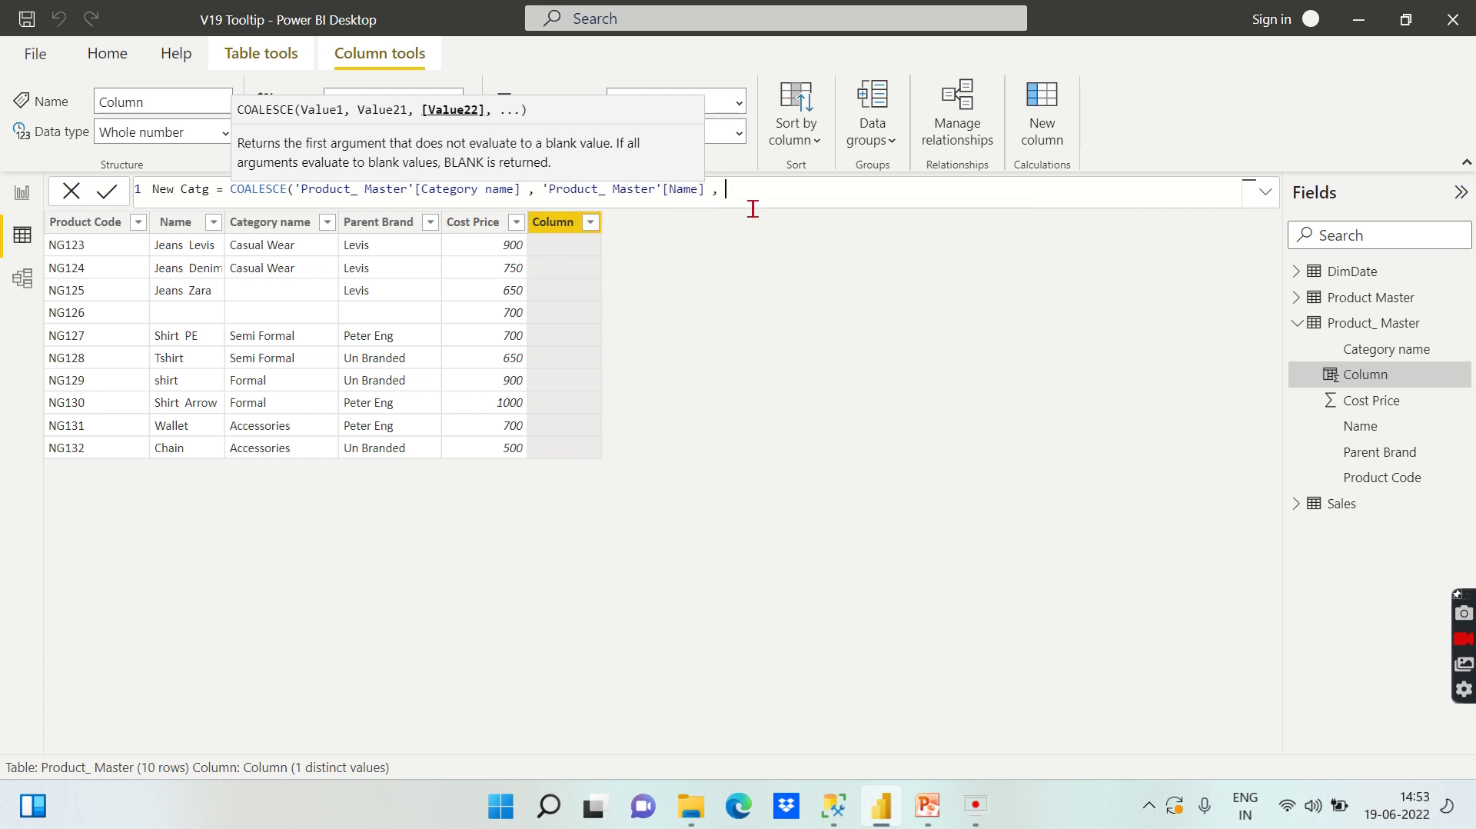
pyautogui.write('code')
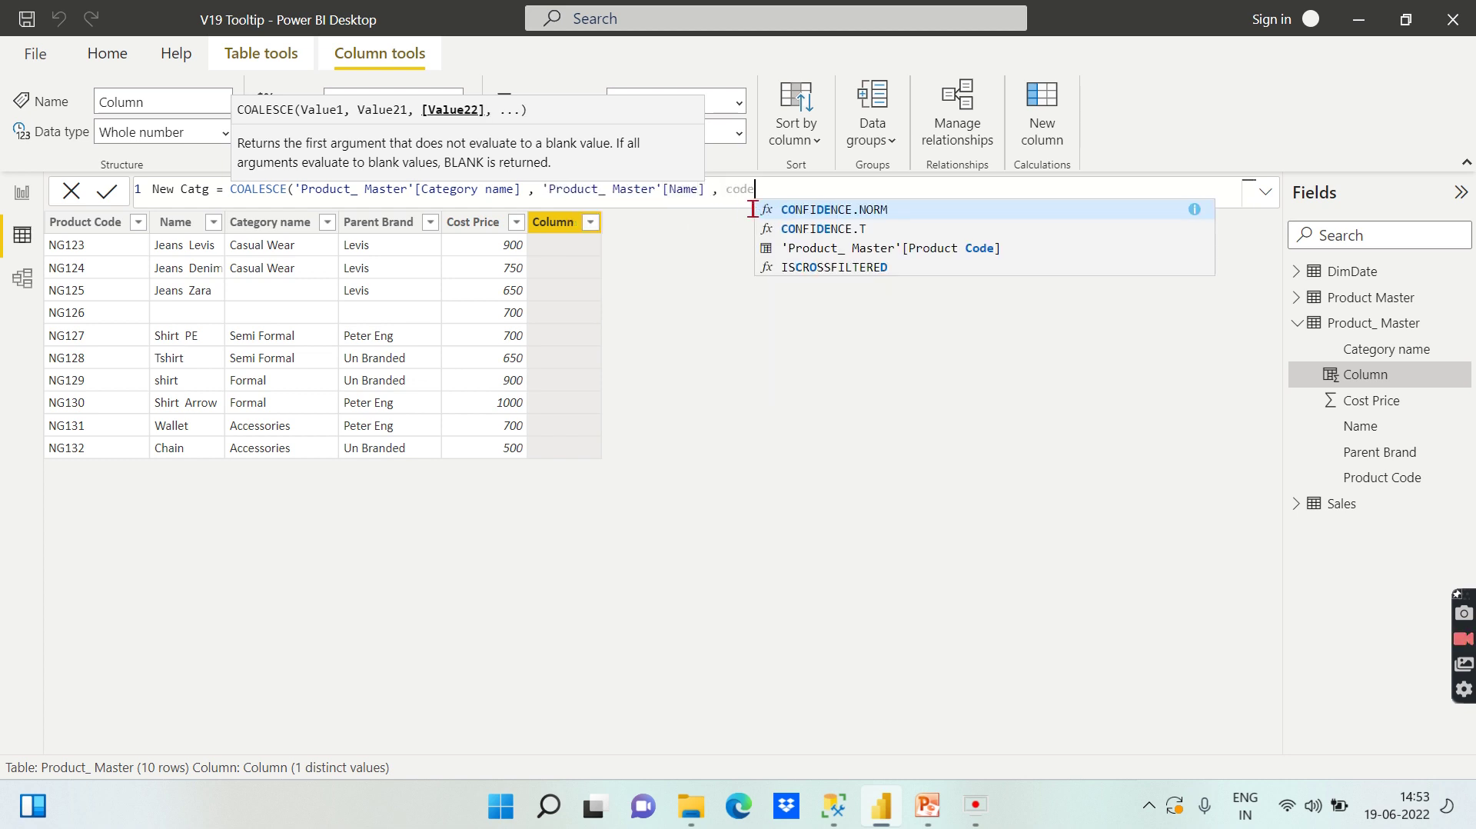
pyautogui.click(928, 251)
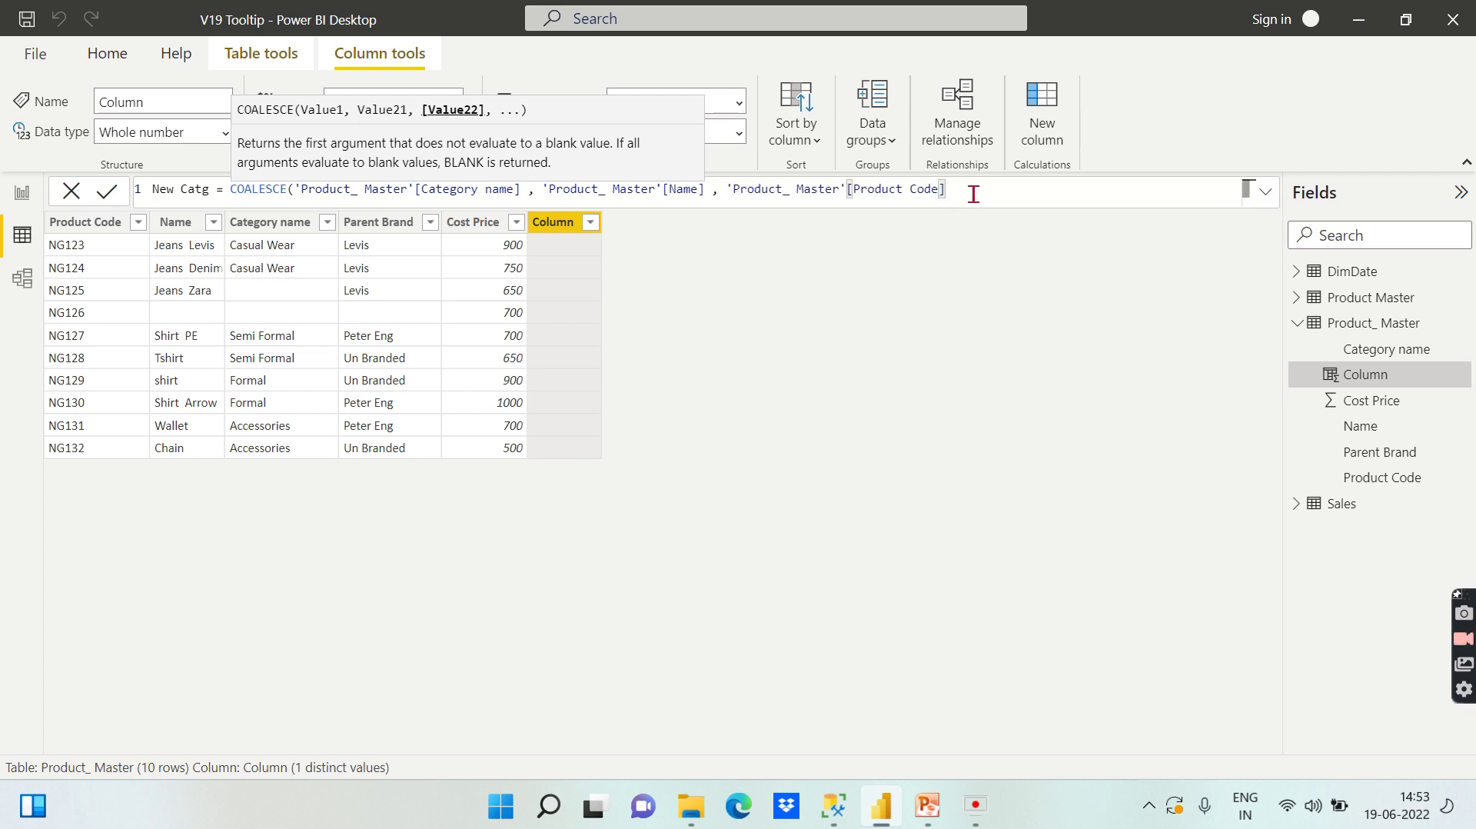
pyautogui.write(')')
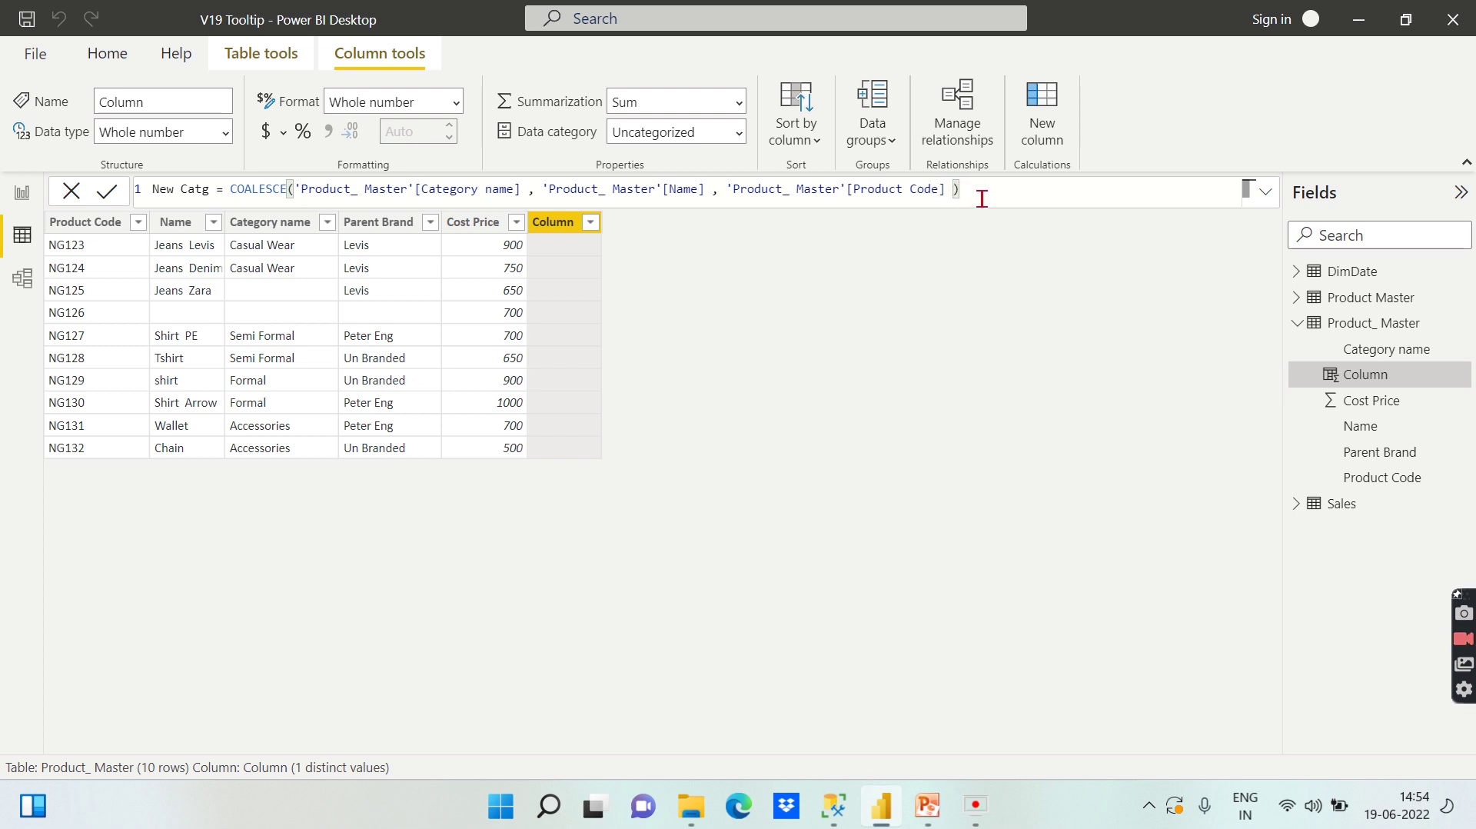
pyautogui.press('Return')
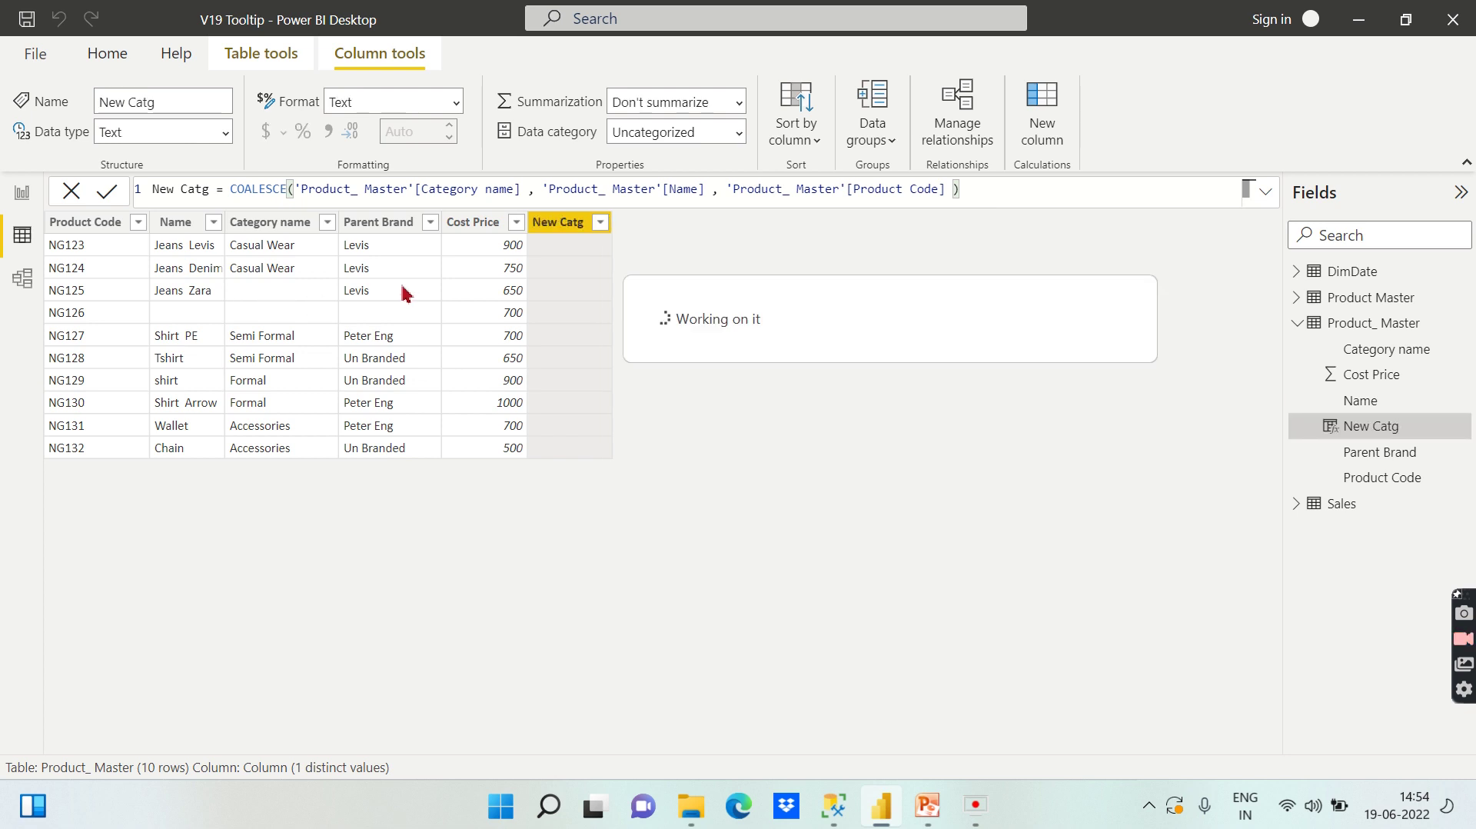